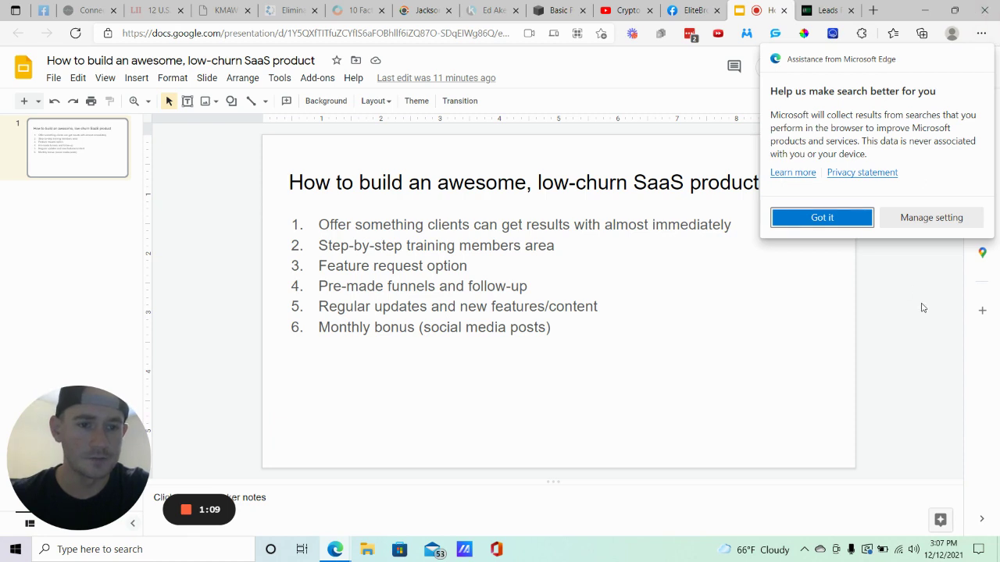
pyautogui.click(836, 218)
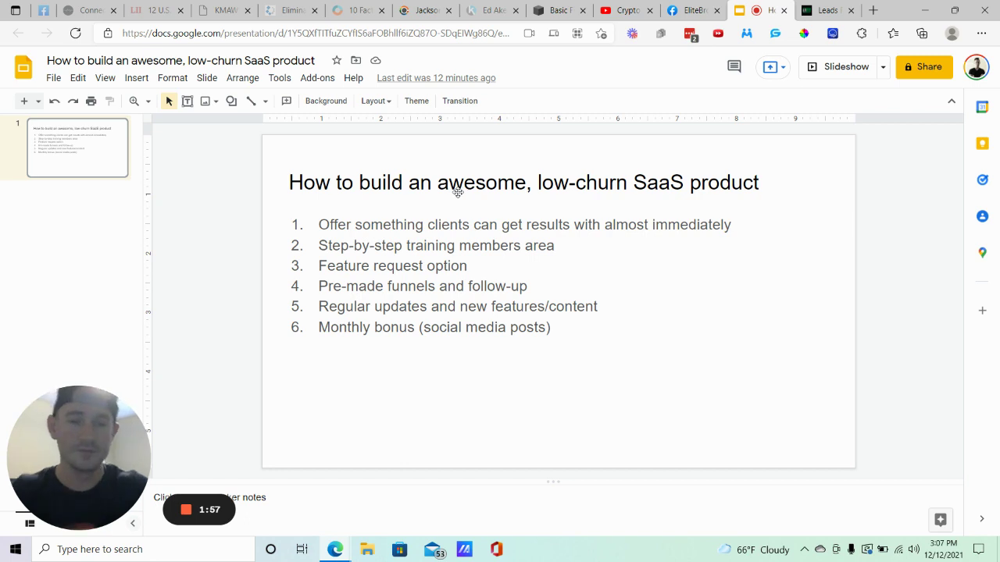
# - In GoHighLevel's Automation section, open the Database Reactivation folder to list its three workflows
pyautogui.click(832, 6)
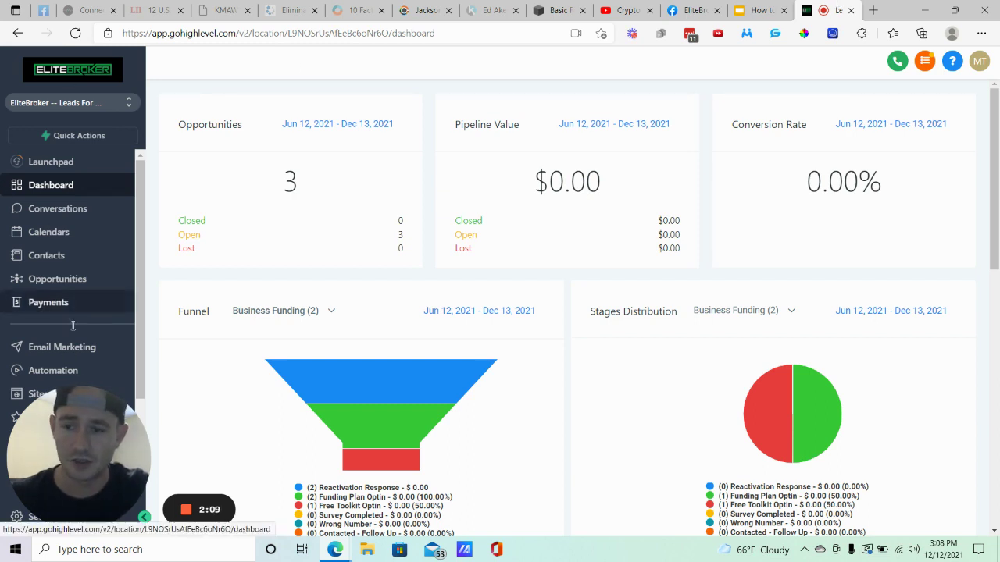
pyautogui.click(63, 372)
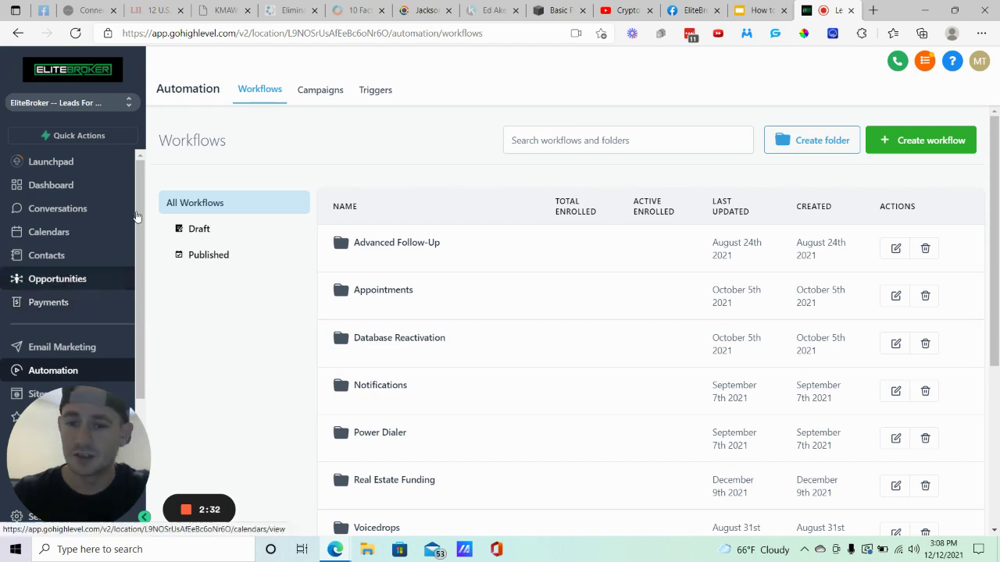
pyautogui.scroll(-1, 458, 156)
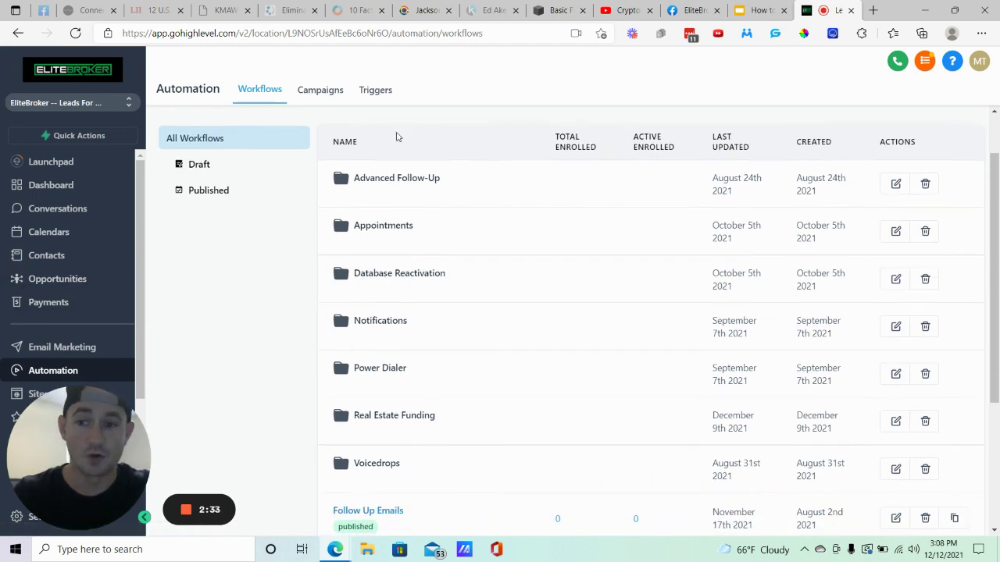
pyautogui.click(409, 275)
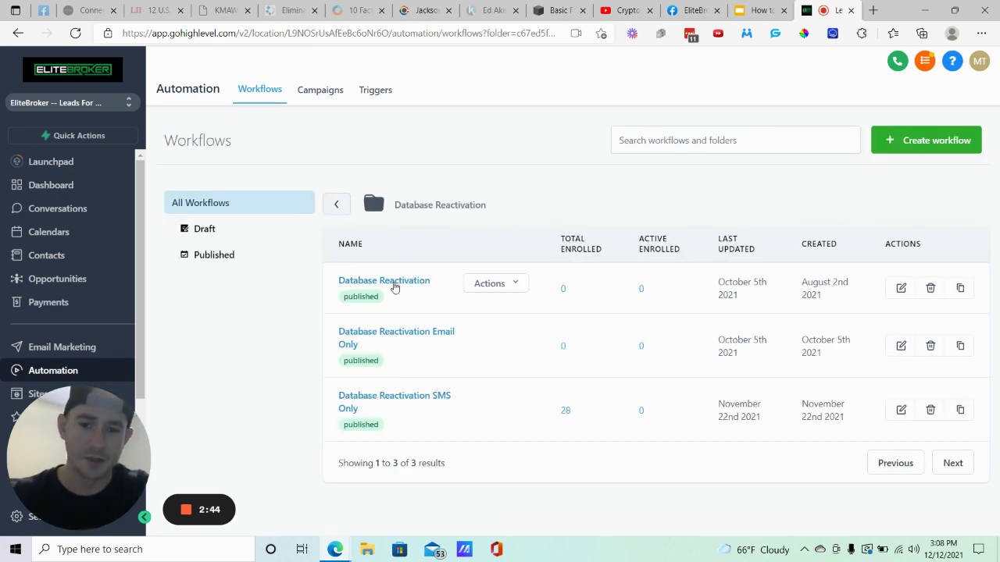
# - Review the Database Reactivation workflow's steps, then go back to the workflows list
pyautogui.click(408, 286)
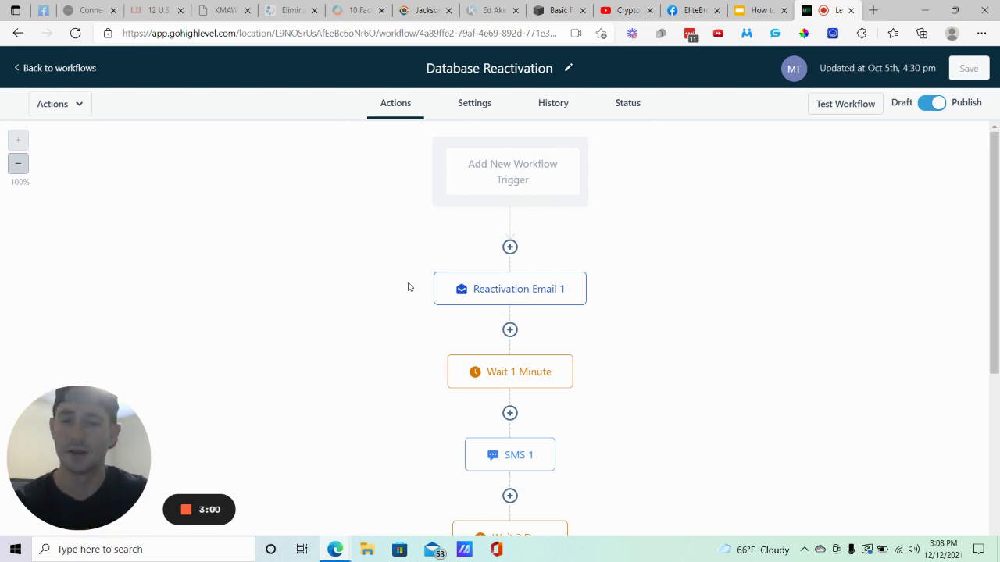
pyautogui.click(89, 69)
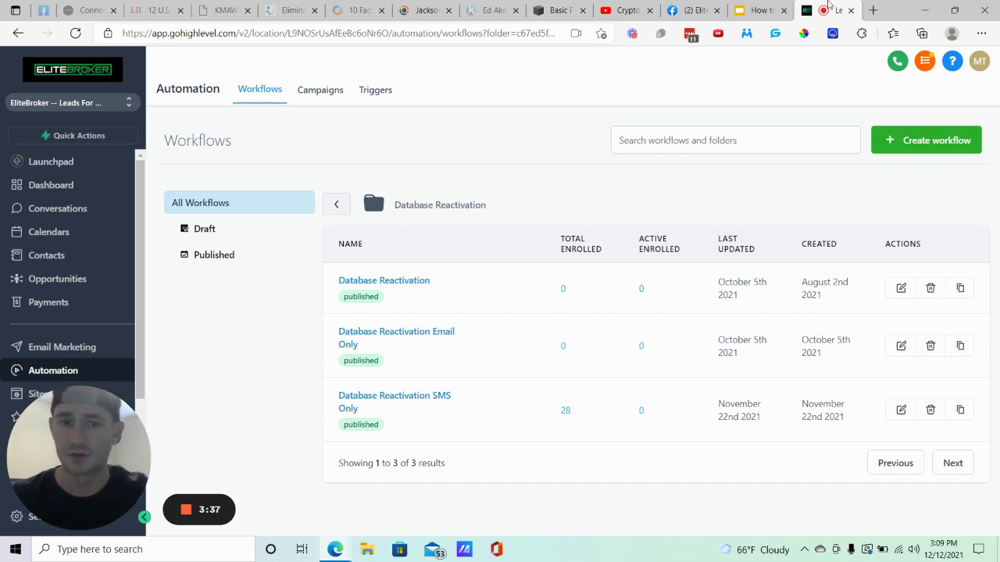
# - Glance at the SaaS tips slide, then open GoHighLevel's Training course library
pyautogui.click(763, 9)
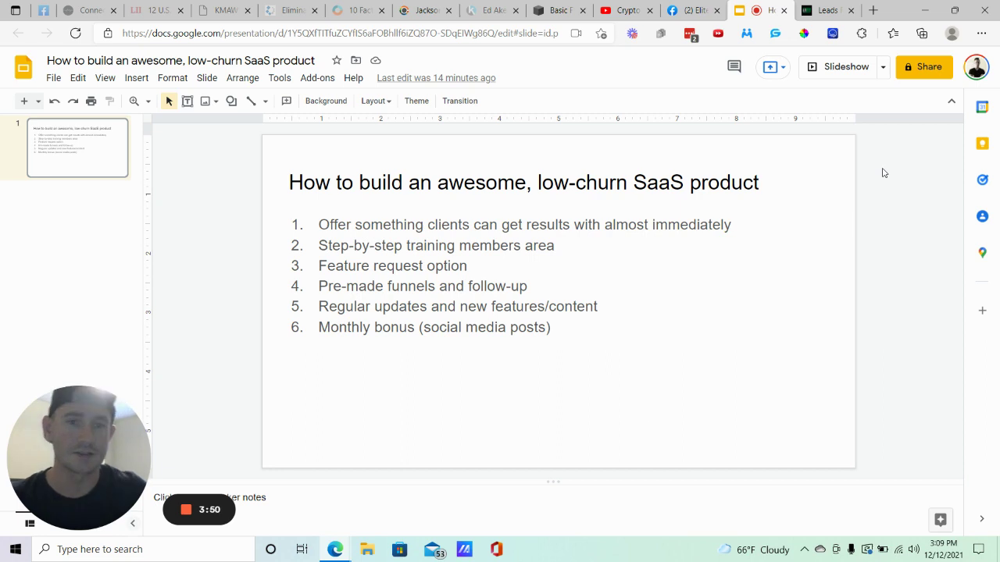
pyautogui.click(823, 9)
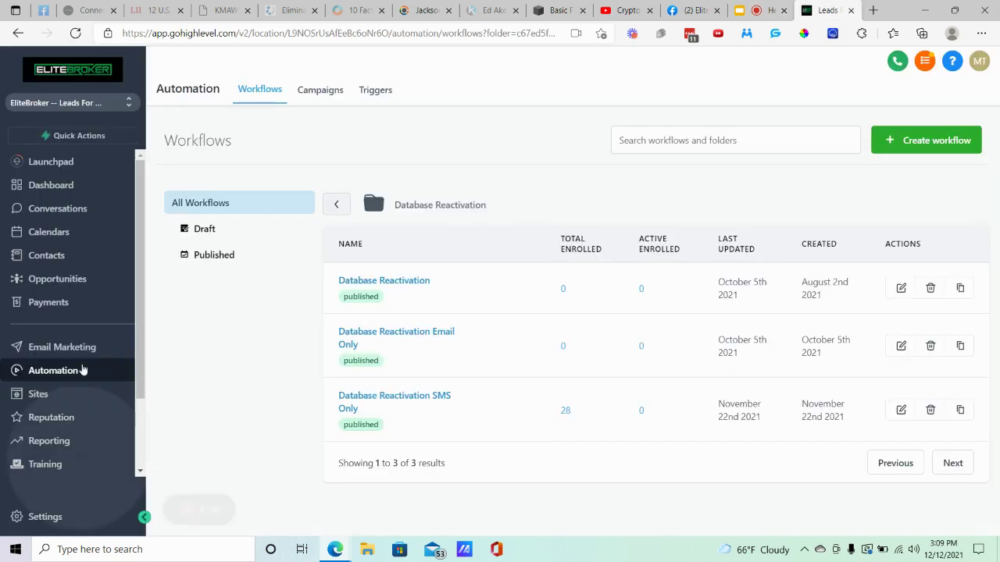
pyautogui.scroll(-1, 79, 402)
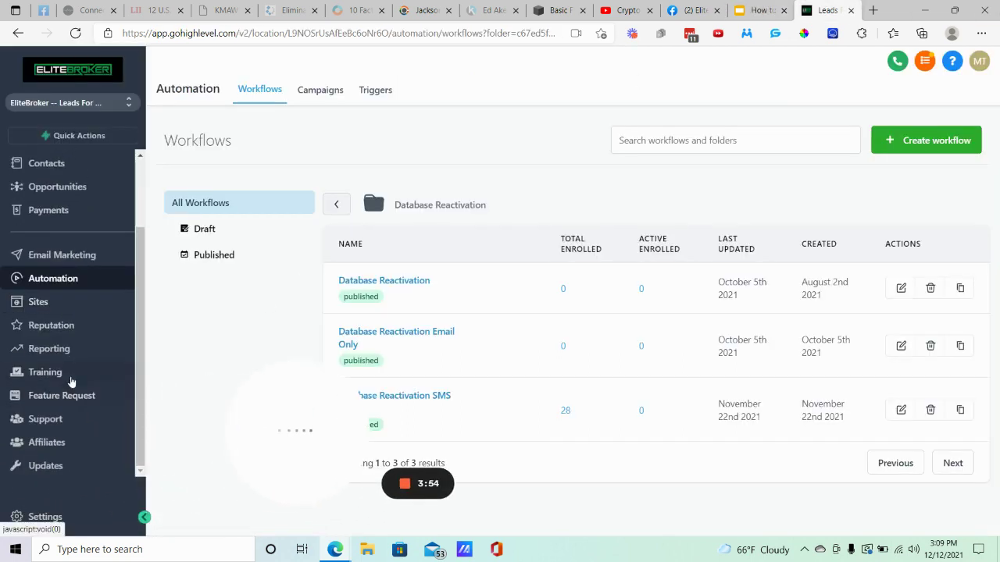
pyautogui.click(43, 376)
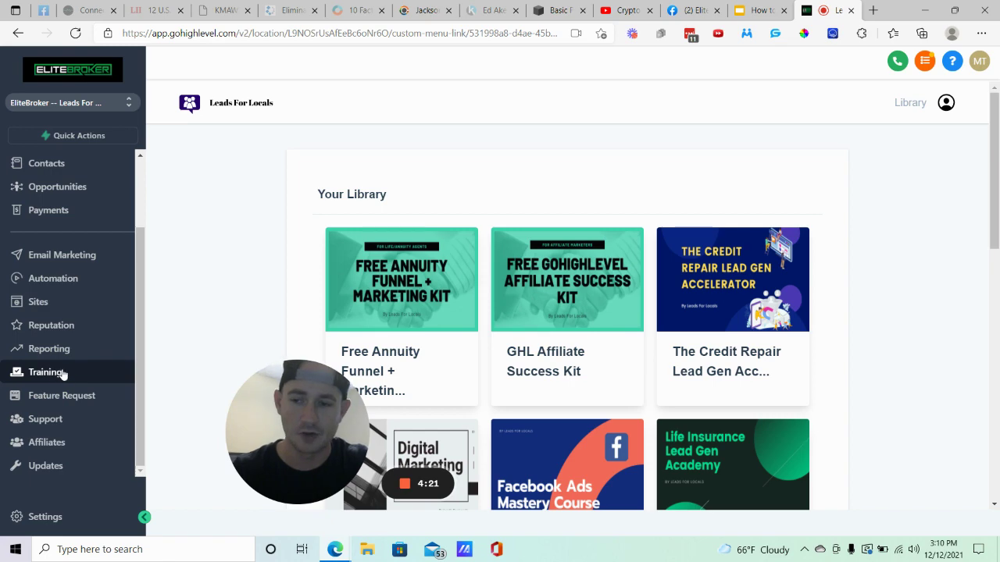
# - Open the EliteBroker Training and Resources course and start its first lesson
pyautogui.scroll(-4, 548, 296)
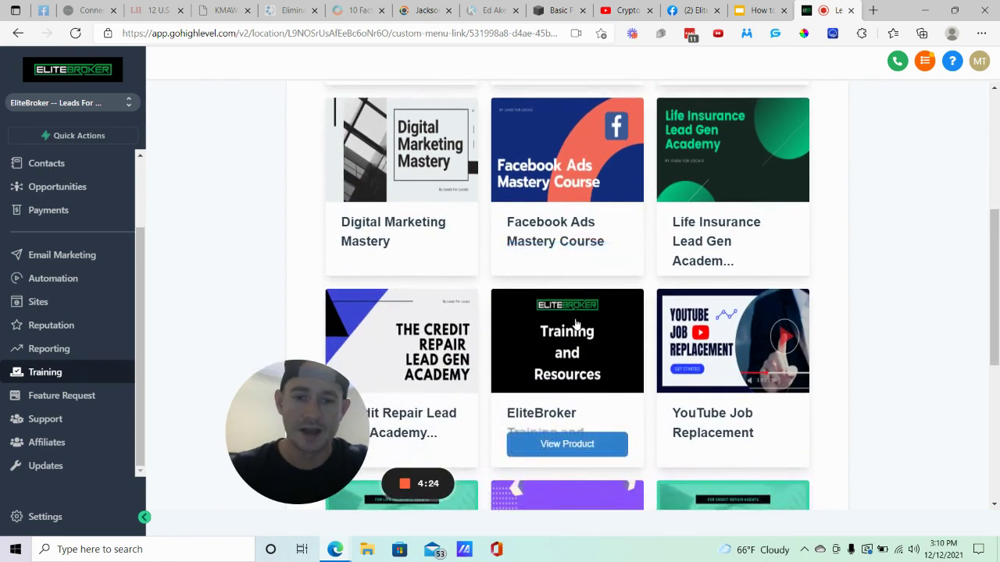
pyautogui.click(575, 323)
pyautogui.scroll(5, 547, 292)
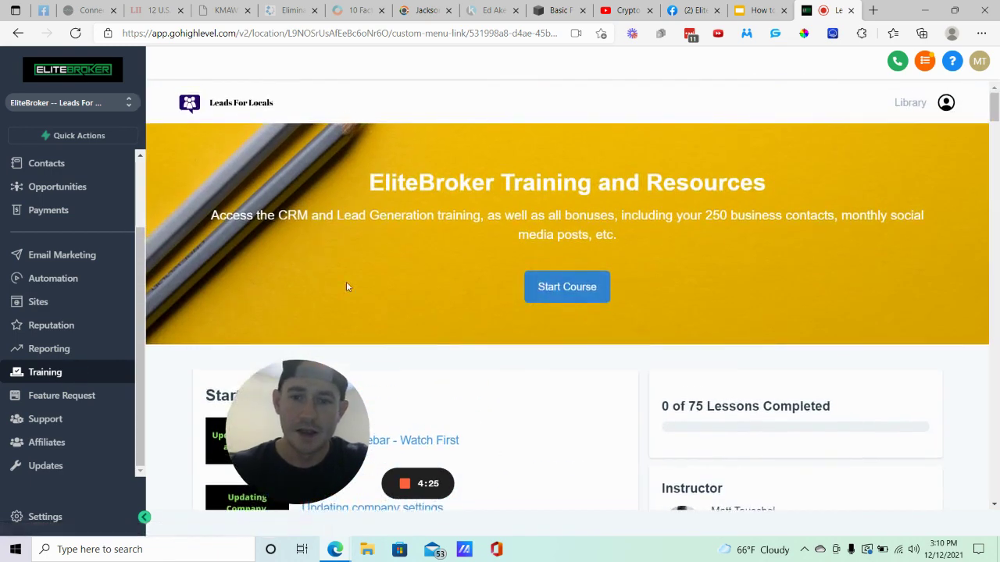
pyautogui.click(569, 289)
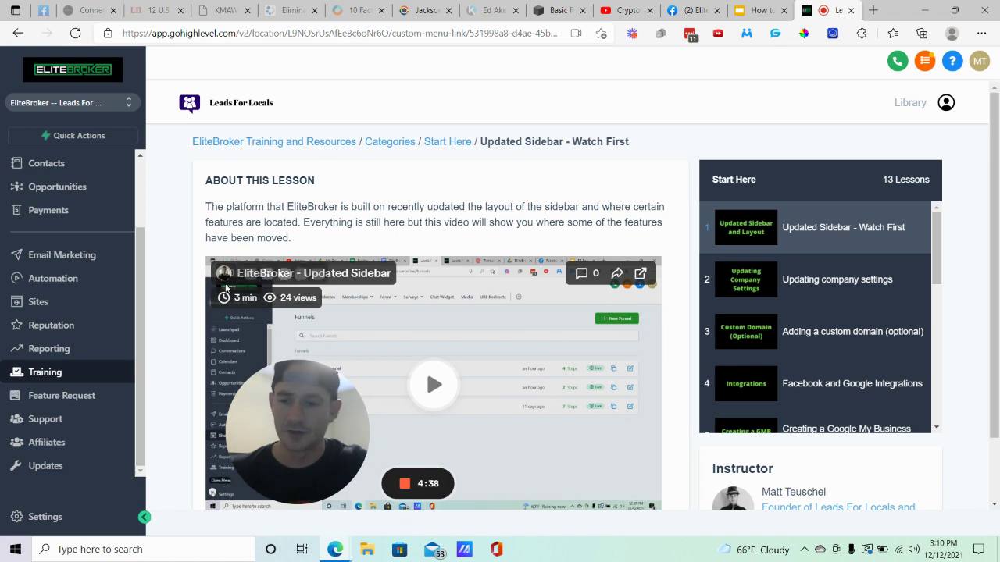
# - Go to the course's lesson categories and scroll through the 10 categories
pyautogui.moveTo(307, 415); pyautogui.dragTo(108, 441)
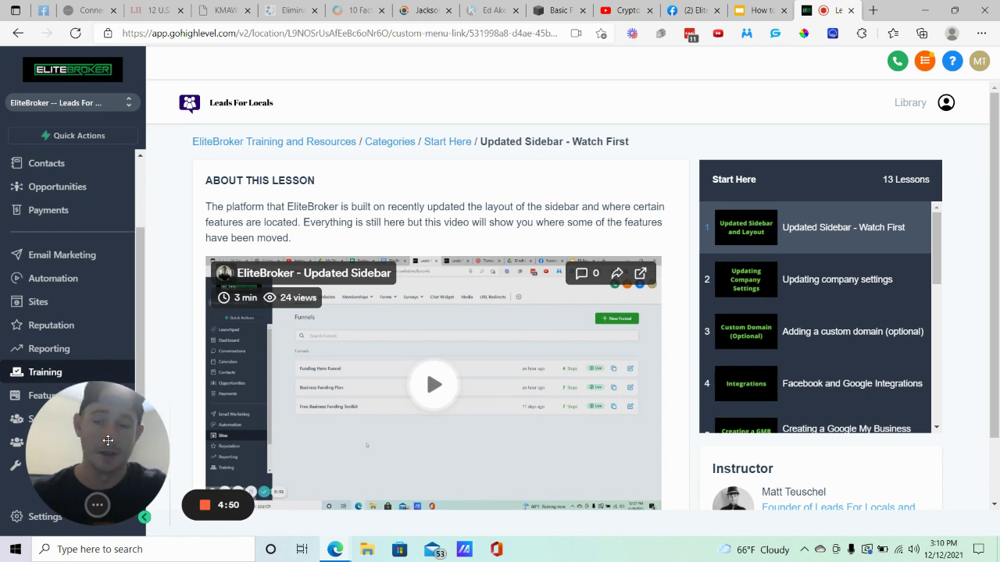
pyautogui.click(392, 143)
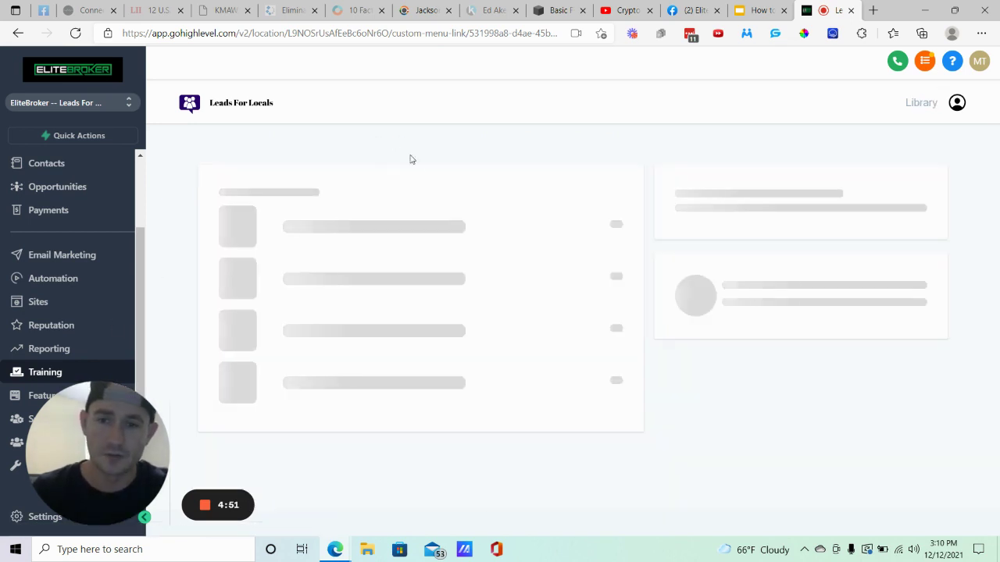
pyautogui.scroll(-7, 349, 172)
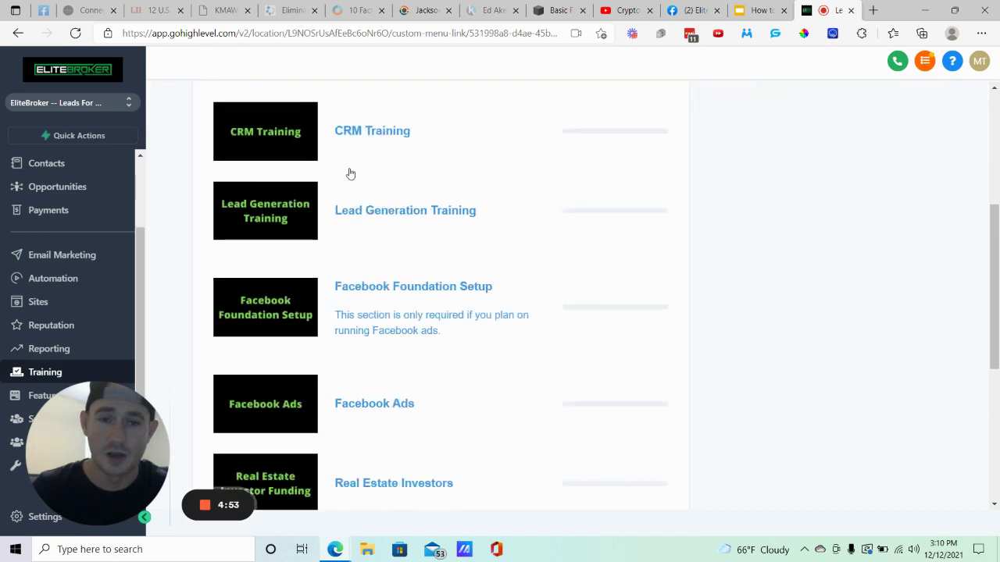
pyautogui.scroll(1, 329, 173)
pyautogui.scroll(5, 329, 173)
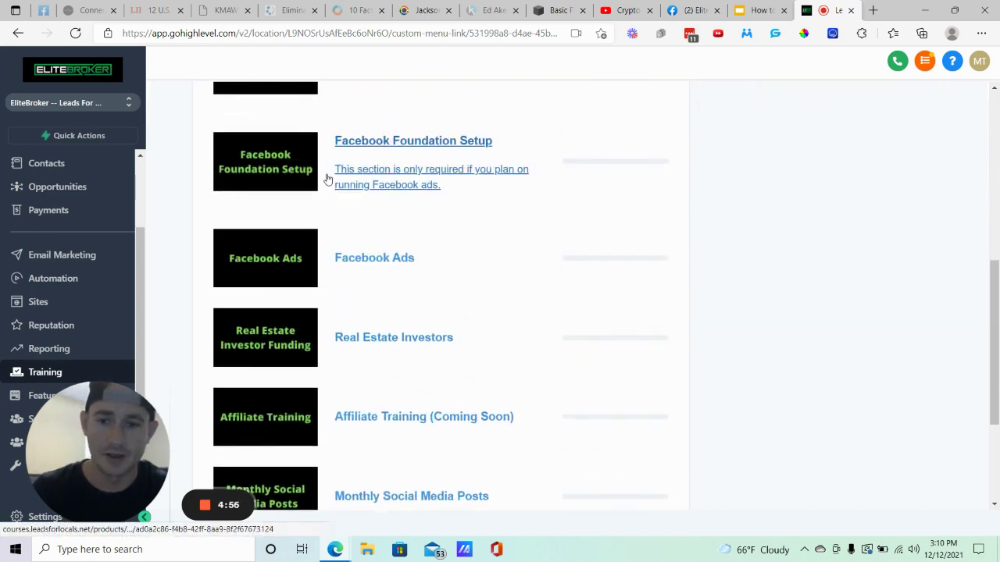
pyautogui.scroll(3, 335, 193)
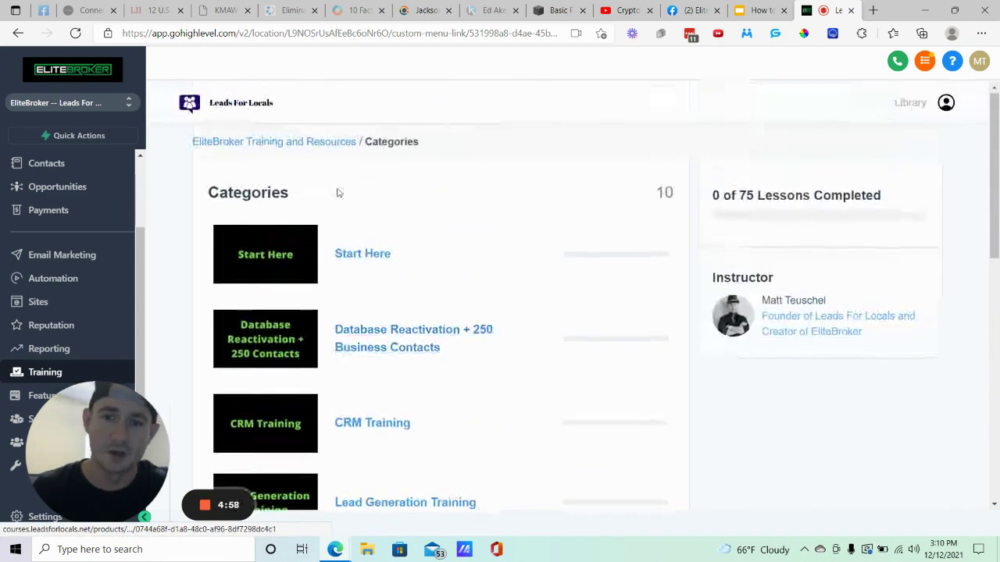
pyautogui.scroll(-1, 367, 180)
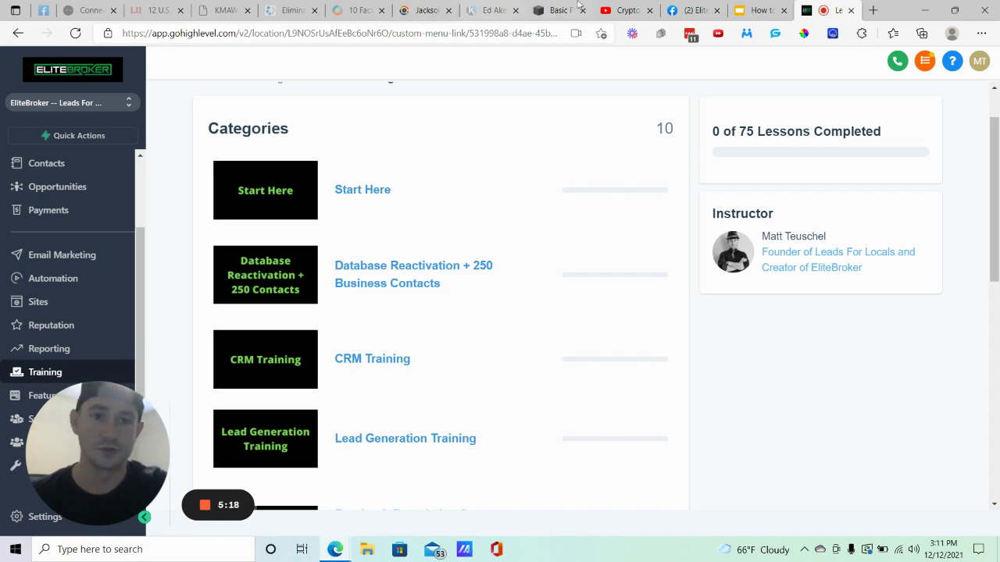
# - Add 'Easy onboarding' as a new third tip after 'members area' on the SaaS tips slide
pyautogui.click(762, 11)
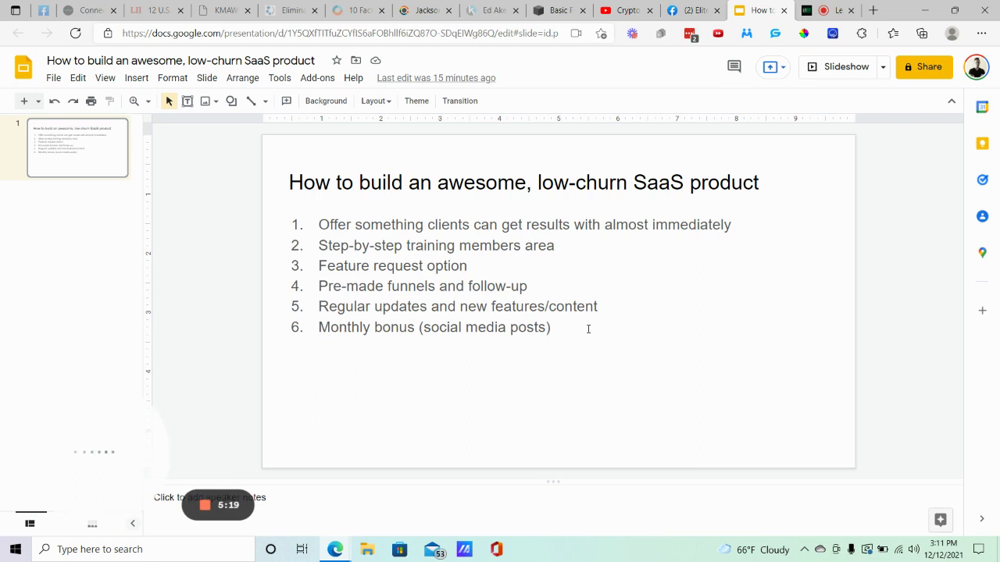
pyautogui.click(585, 327)
pyautogui.click(584, 252)
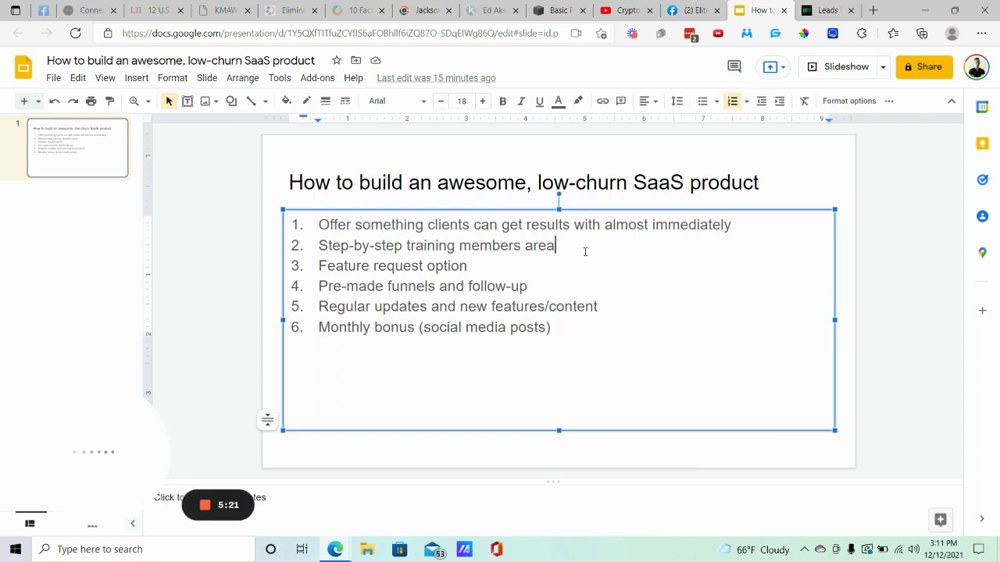
pyautogui.press('Return')
pyautogui.write('Ear')
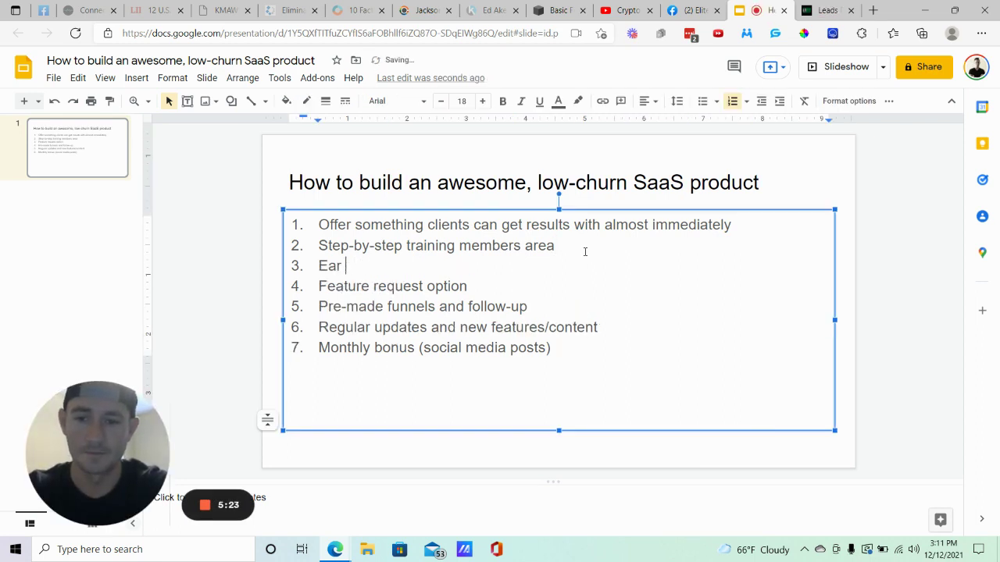
pyautogui.press('BackSpace')
pyautogui.press('BackSpace')
pyautogui.write('sy onboardi')
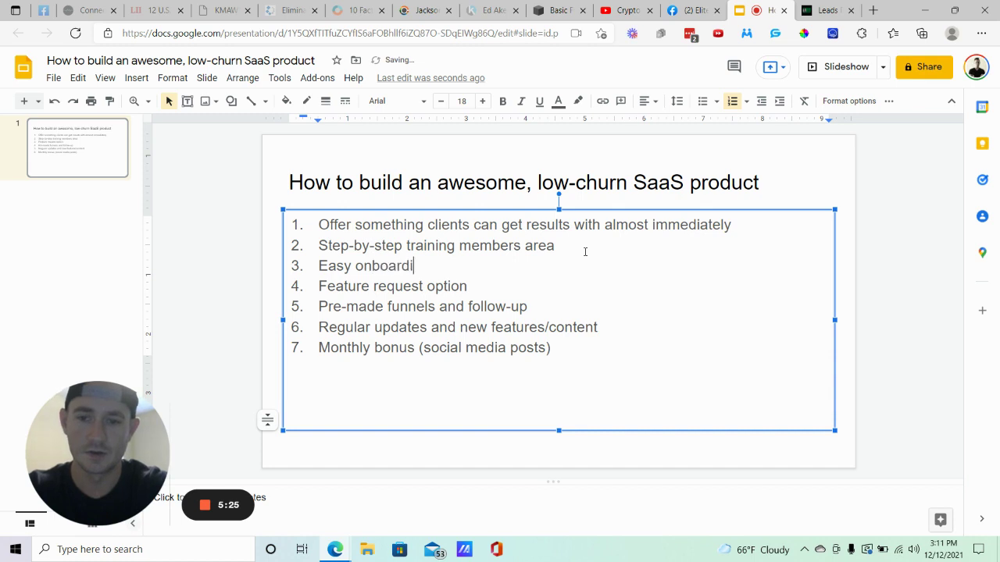
pyautogui.write('ng')
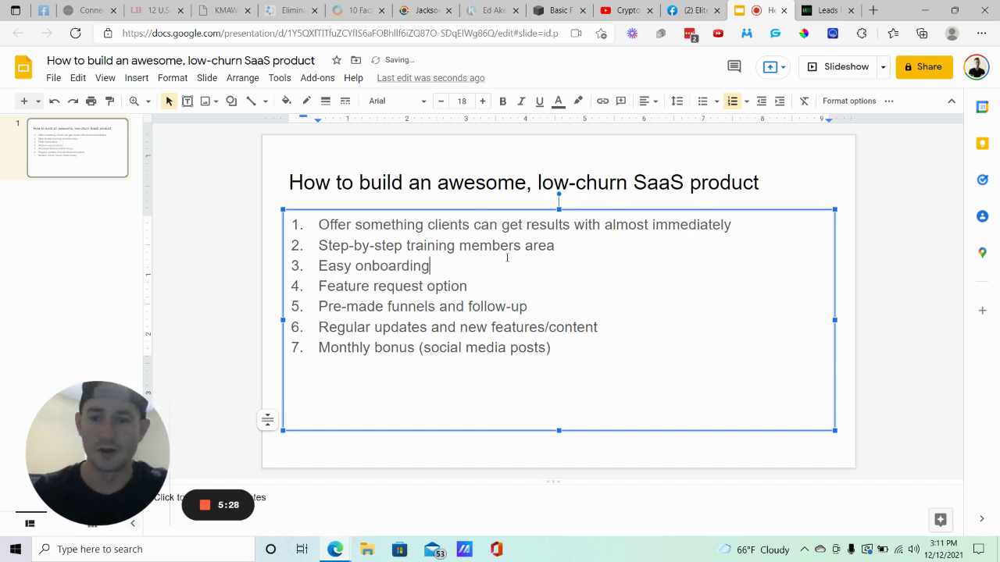
pyautogui.click(824, 11)
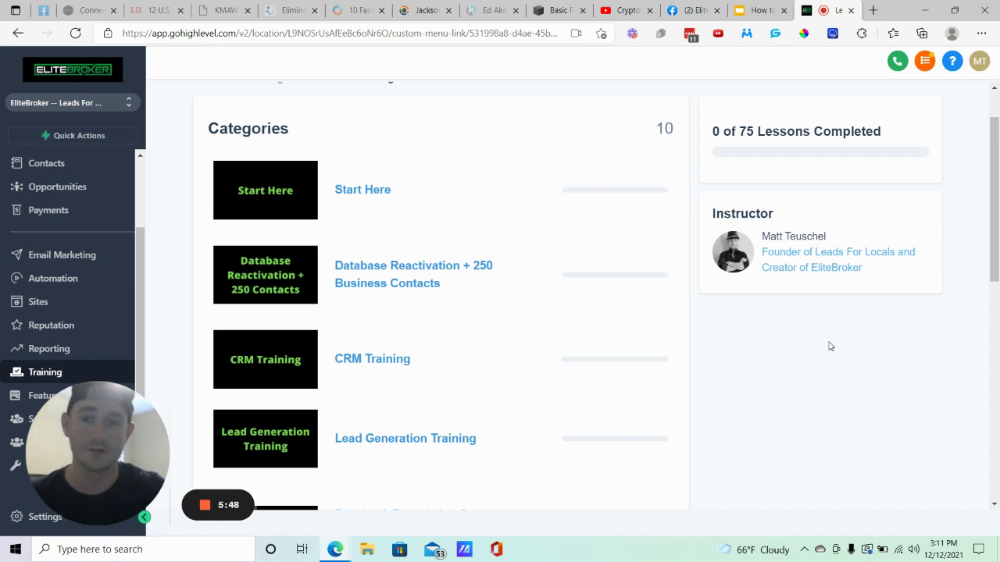
# - Reopen the EliteBroker Training and Resources course from the Training library
pyautogui.scroll(1, 591, 268)
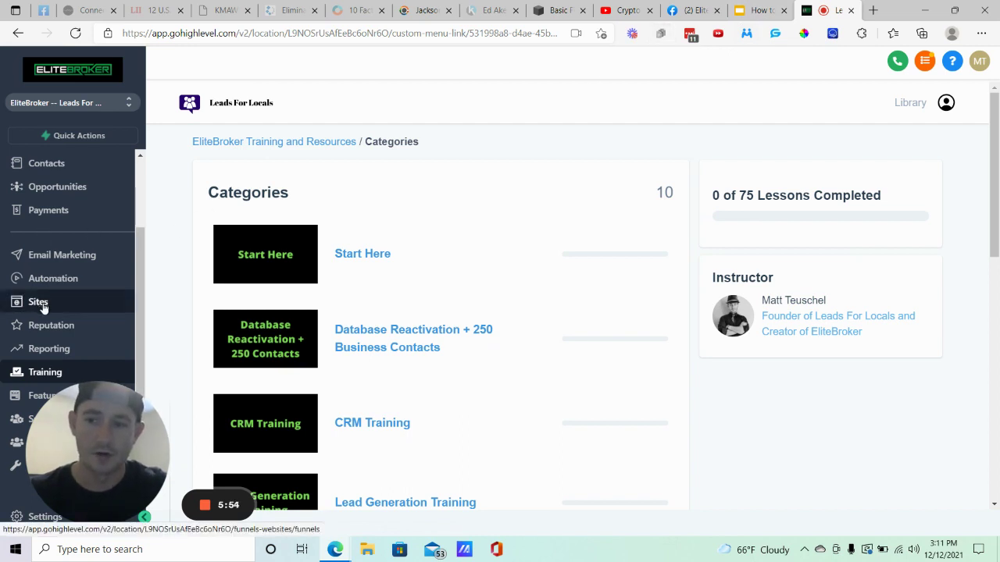
pyautogui.click(89, 303)
pyautogui.moveTo(364, 92)
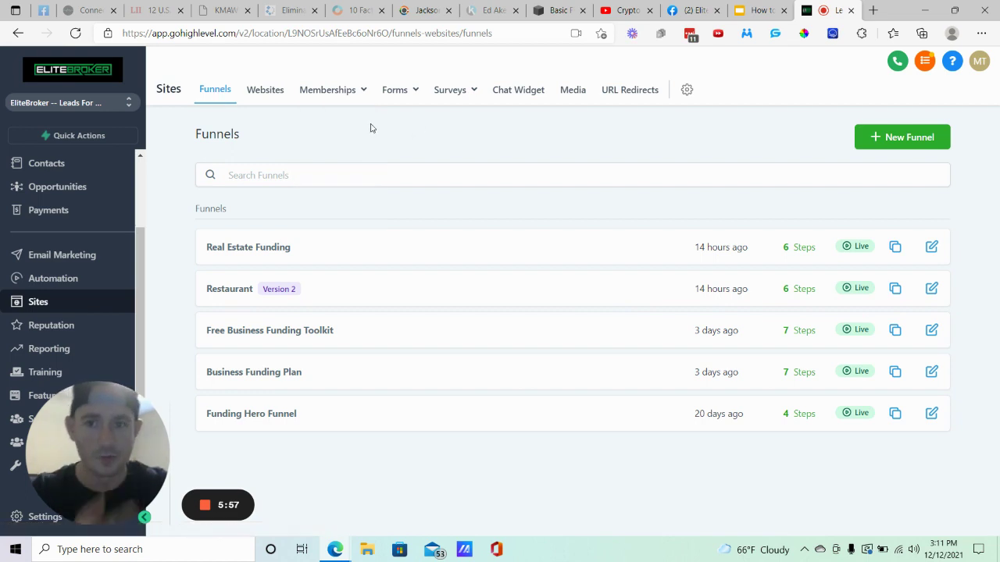
pyautogui.click(55, 372)
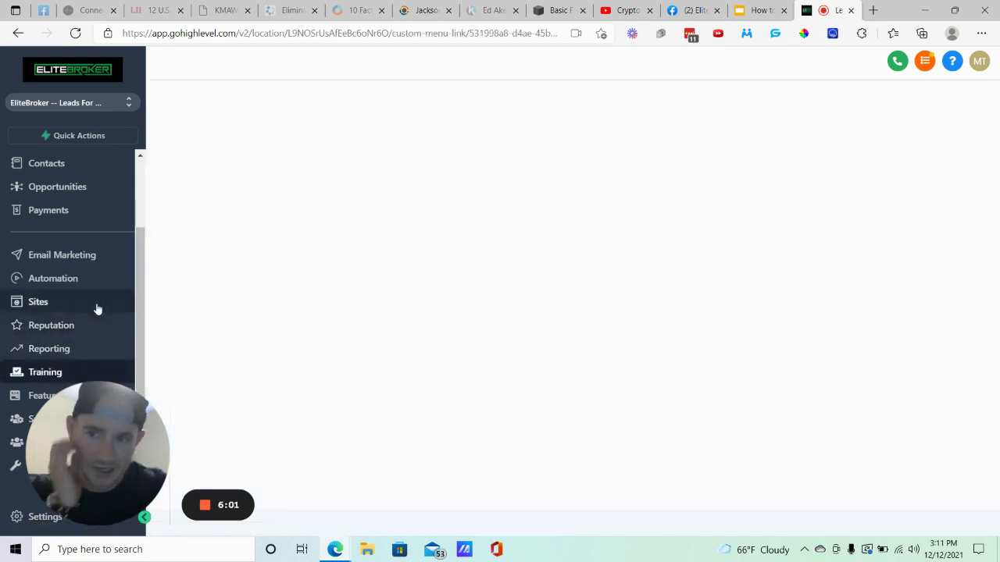
pyautogui.scroll(-6, 533, 297)
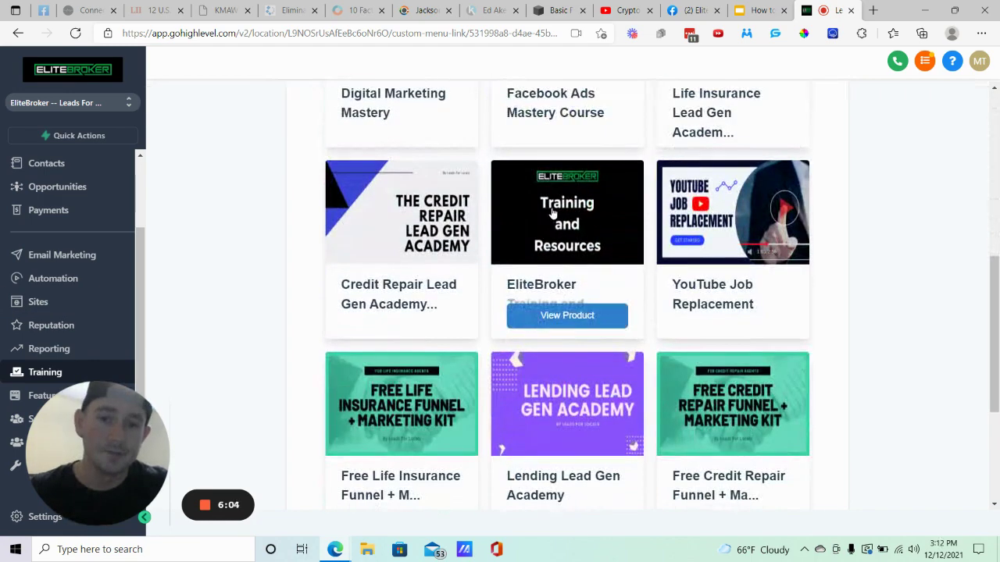
pyautogui.click(579, 315)
# - Go to the course's Categories list and open the CRM Training category
pyautogui.scroll(5, 555, 265)
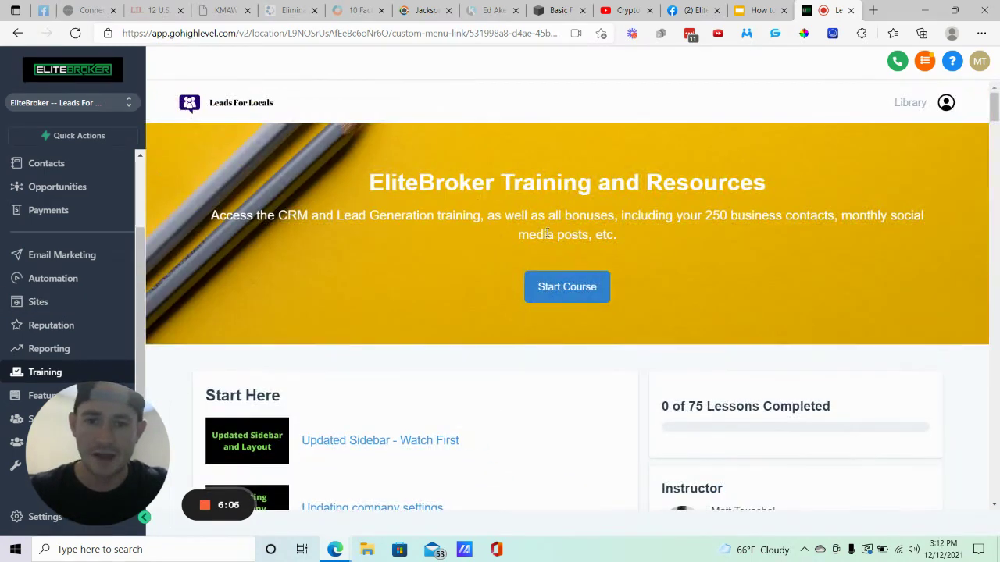
pyautogui.click(575, 288)
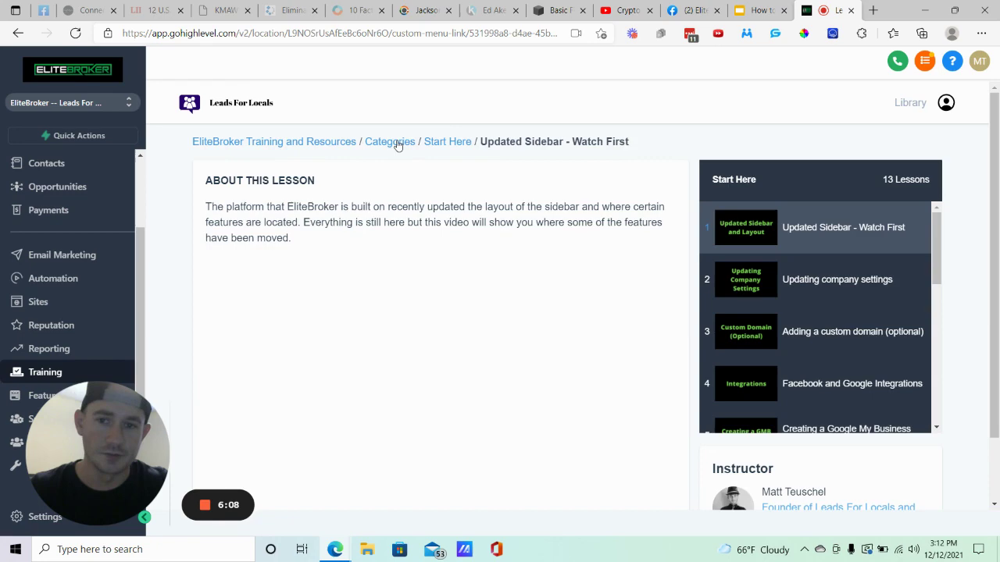
pyautogui.click(395, 143)
pyautogui.scroll(-7, 427, 222)
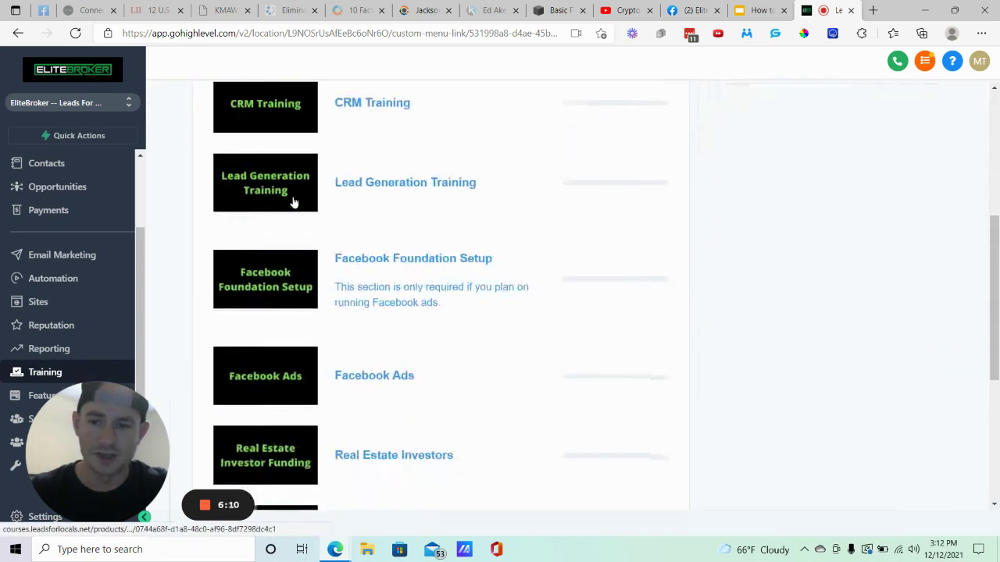
pyautogui.scroll(8, 328, 223)
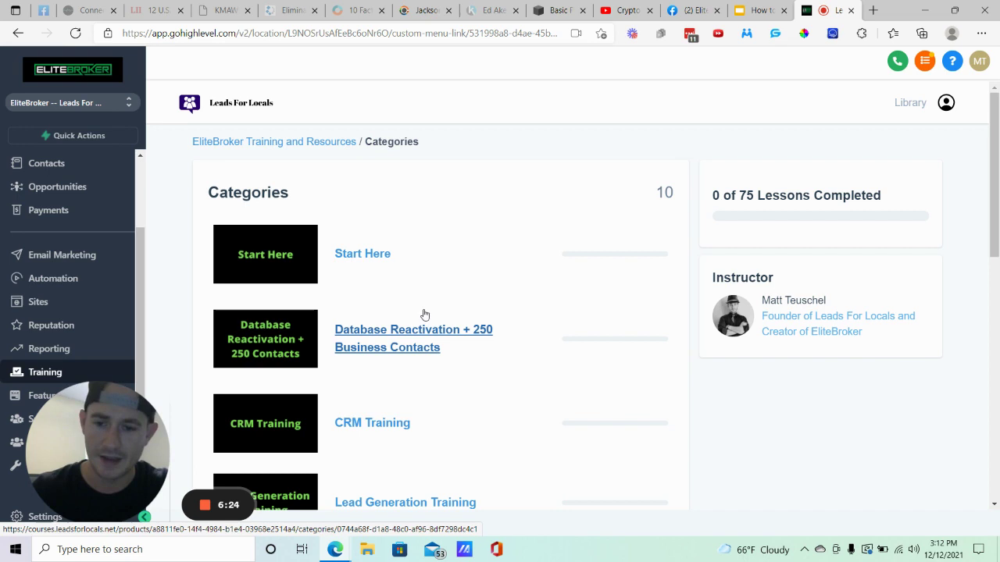
pyautogui.scroll(-2, 410, 299)
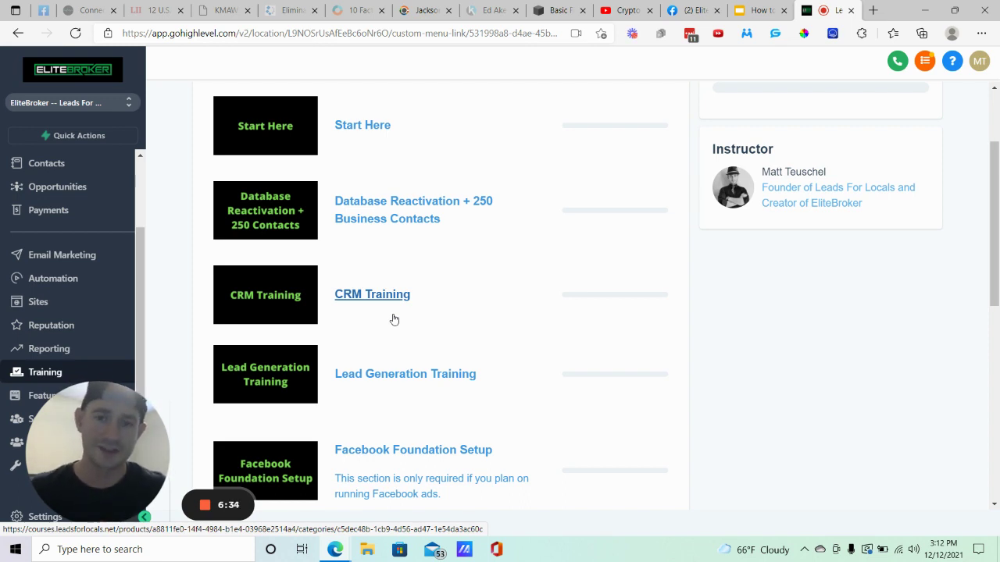
pyautogui.click(400, 295)
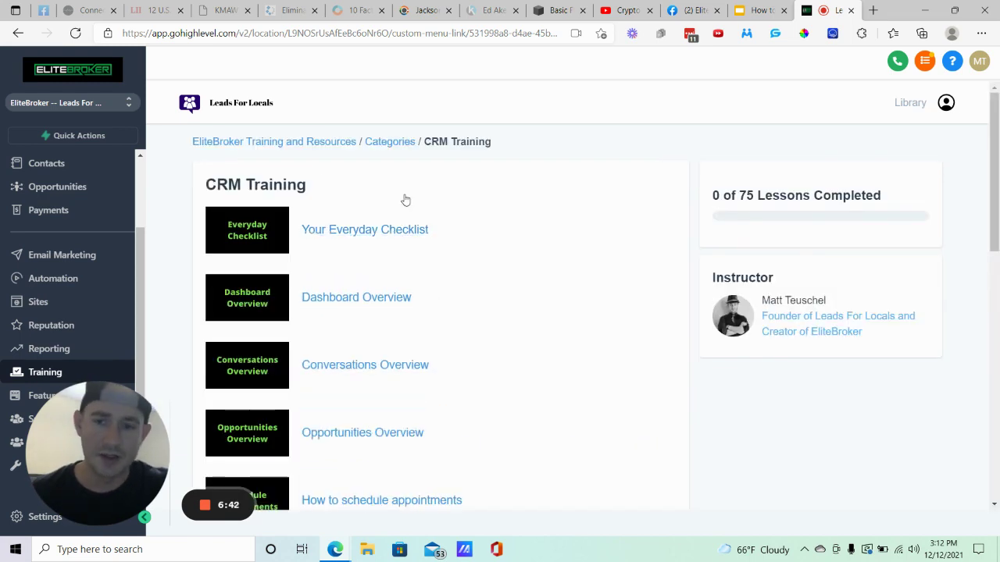
# - Scroll down through the CRM Training lessons and back up to the top
pyautogui.scroll(-2, 405, 200)
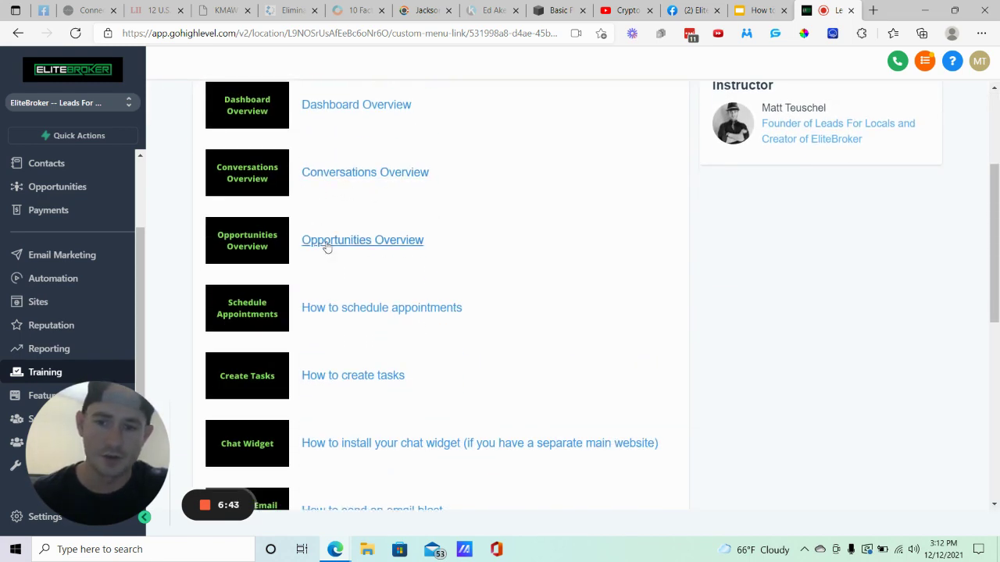
pyautogui.scroll(-2, 404, 305)
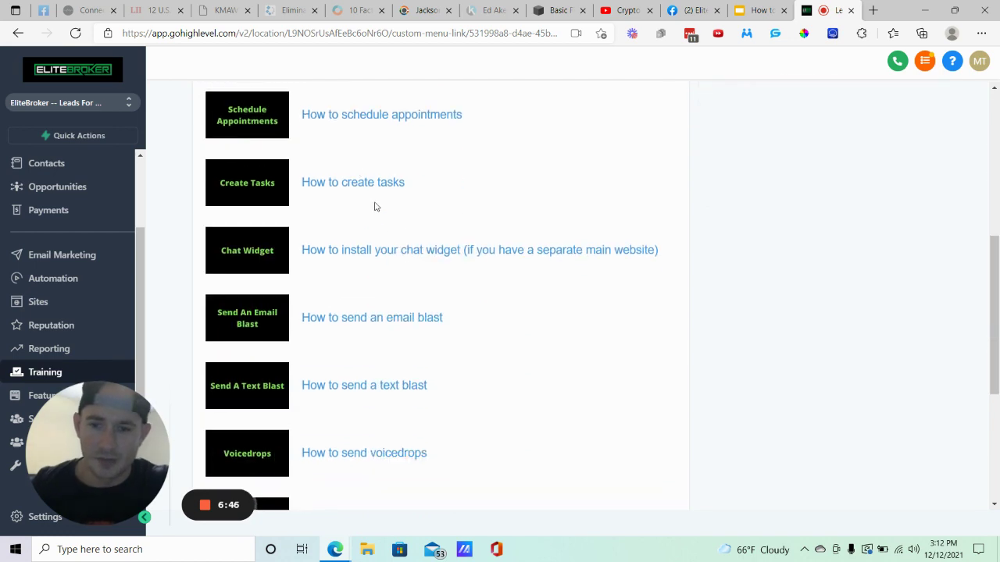
pyautogui.scroll(-2, 500, 301)
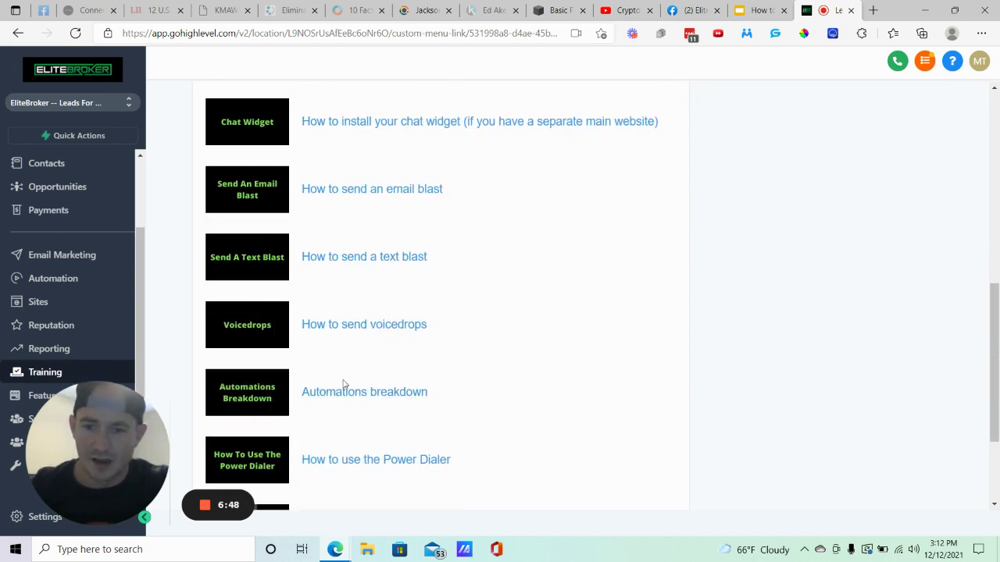
pyautogui.scroll(-2, 446, 393)
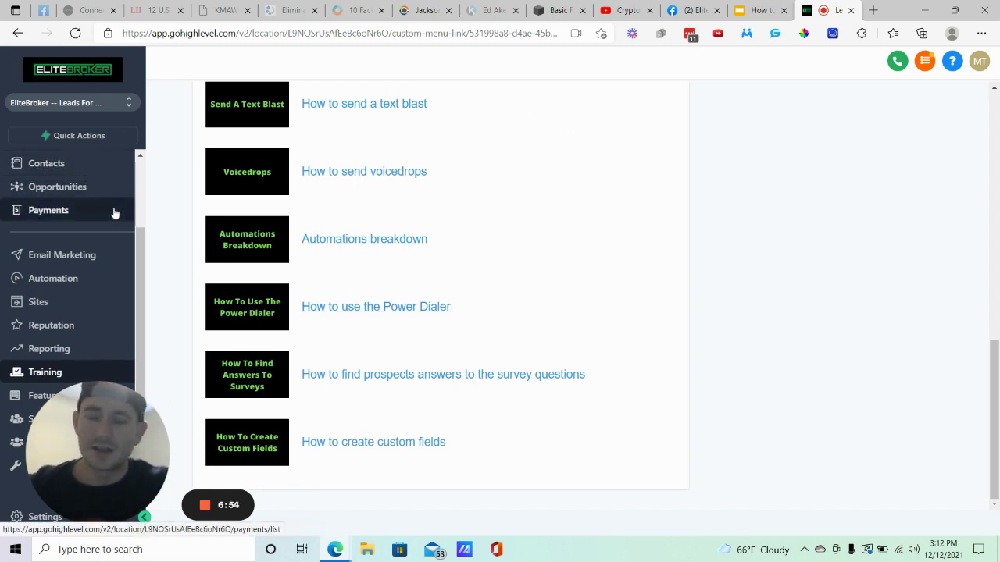
pyautogui.scroll(7, 326, 197)
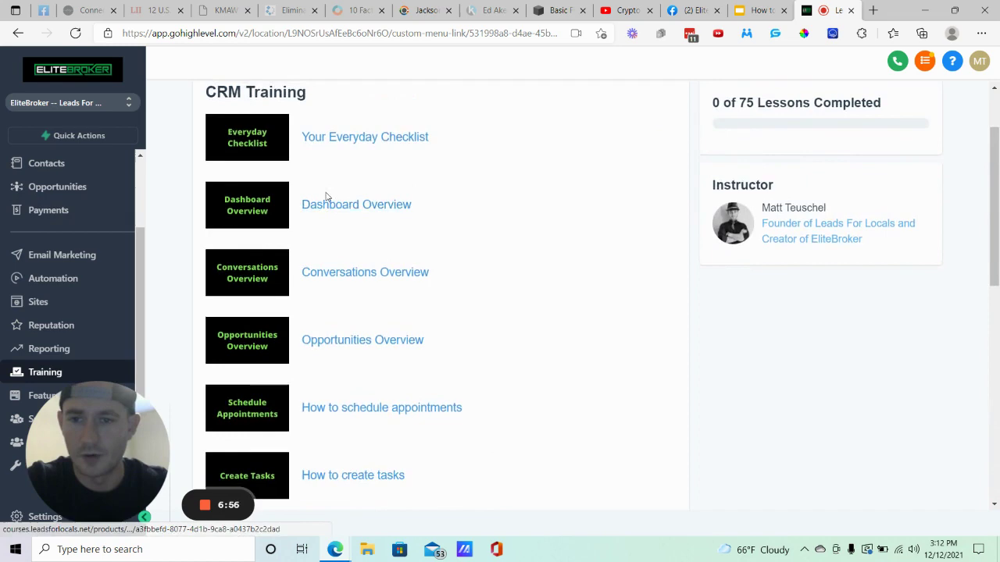
pyautogui.scroll(2, 328, 194)
pyautogui.click(380, 141)
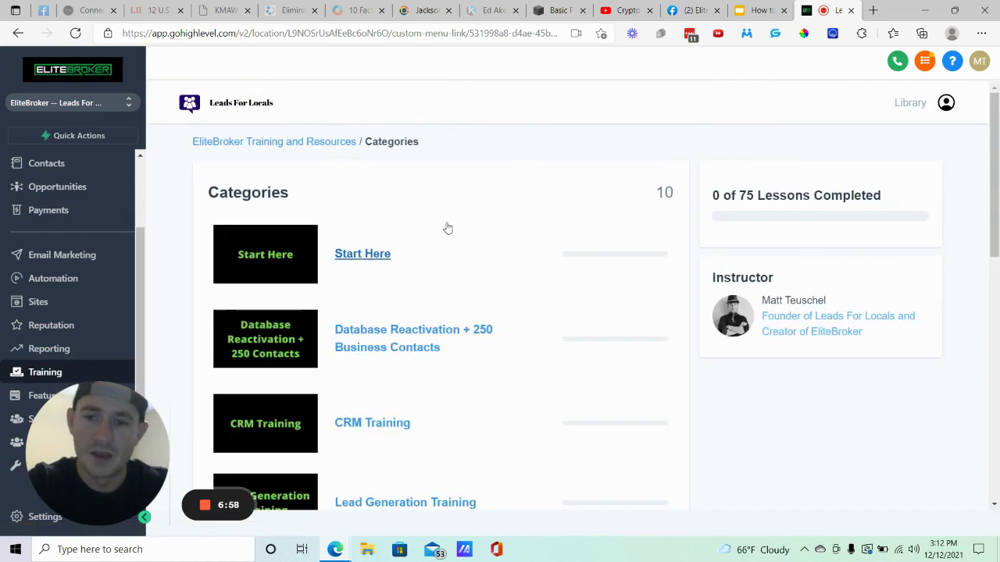
pyautogui.scroll(-8, 448, 228)
pyautogui.scroll(2, 576, 231)
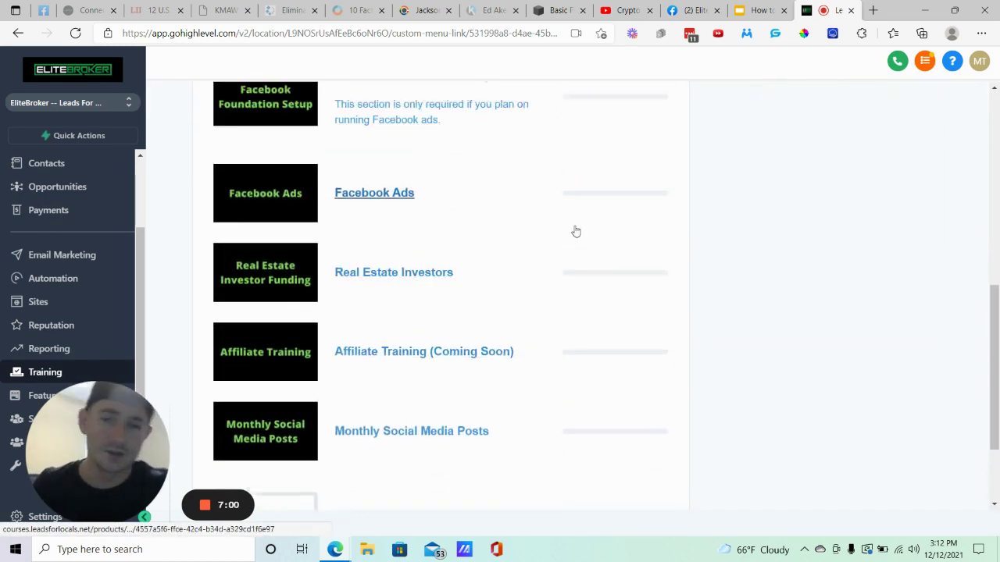
pyautogui.scroll(4, 576, 231)
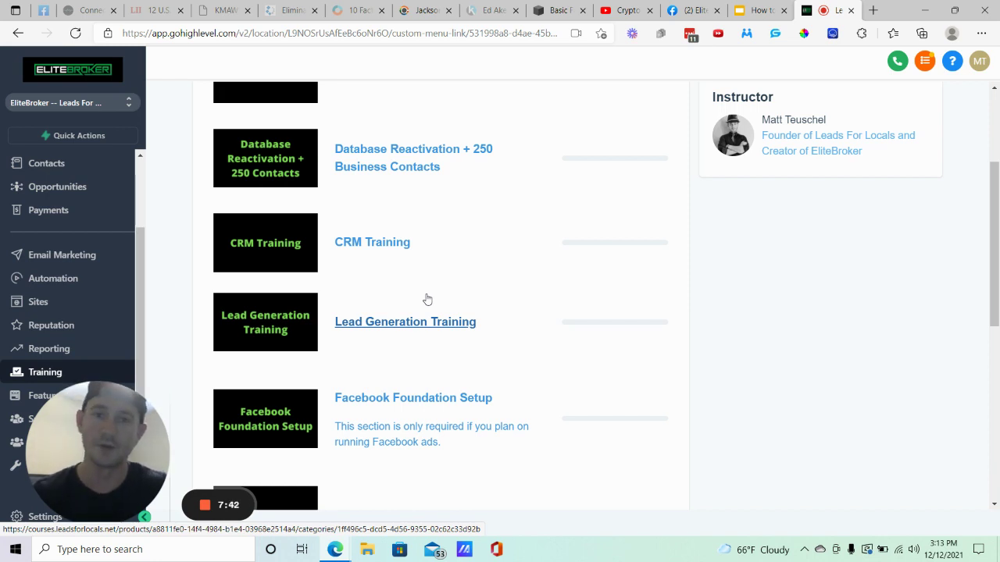
pyautogui.scroll(-3, 427, 299)
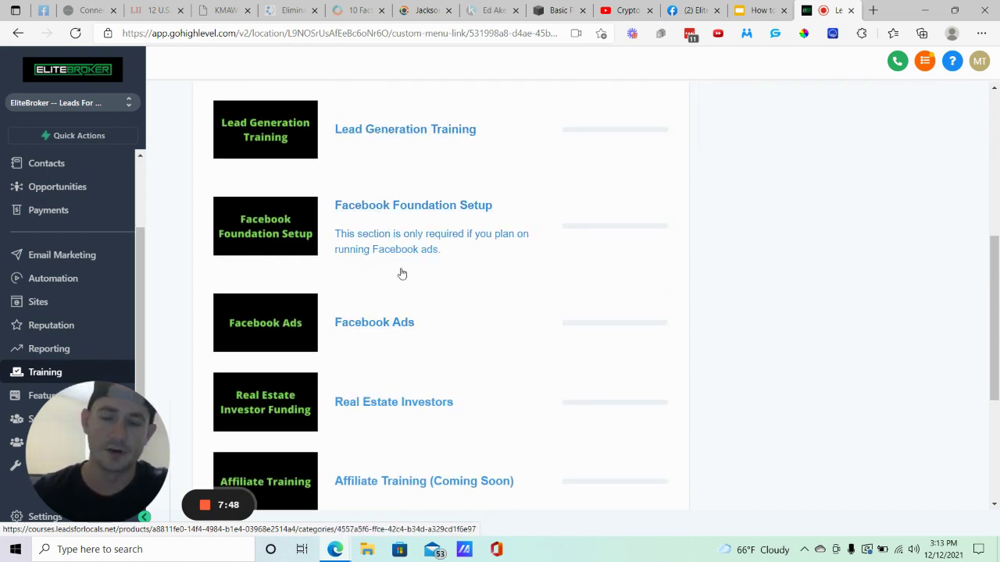
pyautogui.scroll(-1, 360, 316)
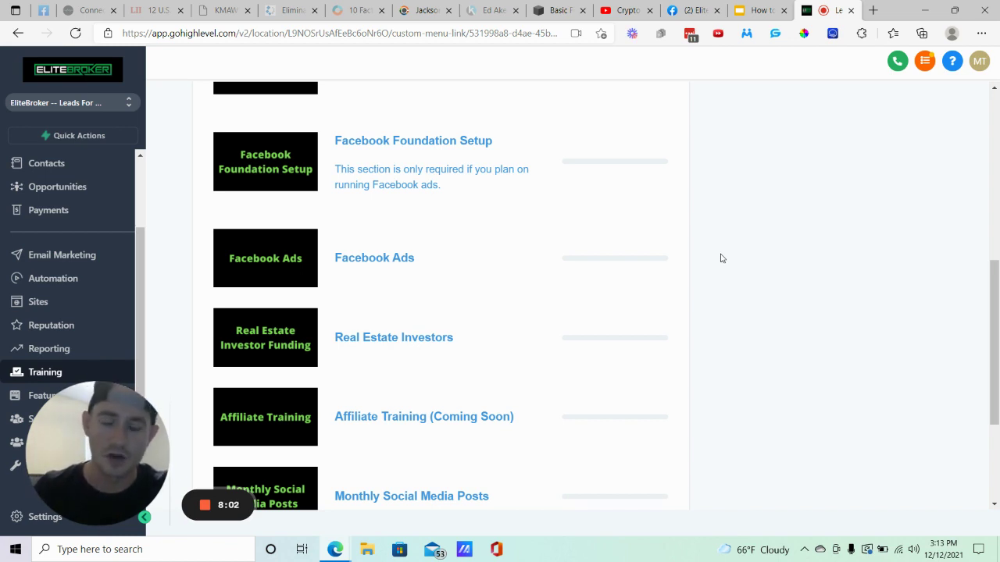
pyautogui.scroll(-2, 720, 250)
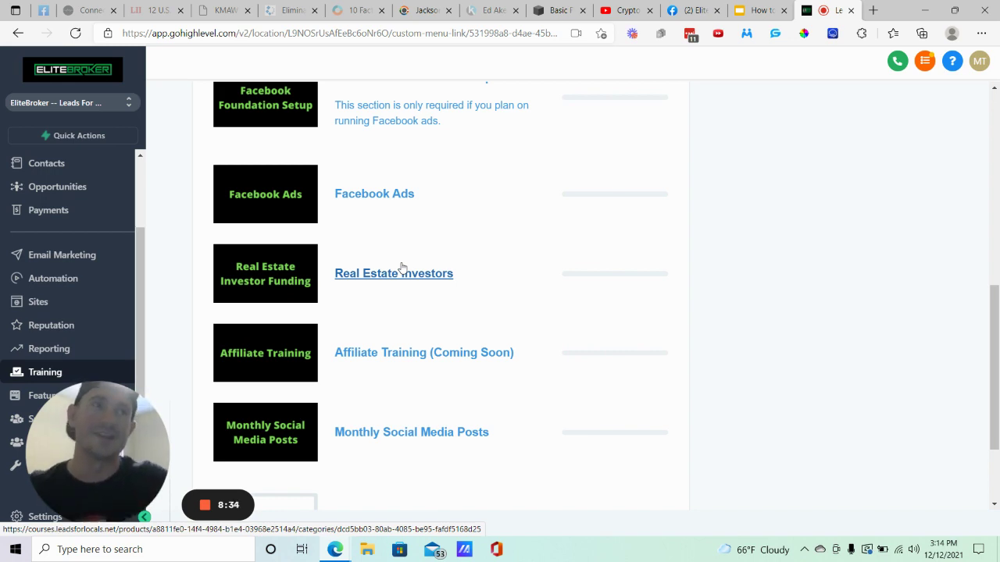
pyautogui.scroll(-2, 414, 242)
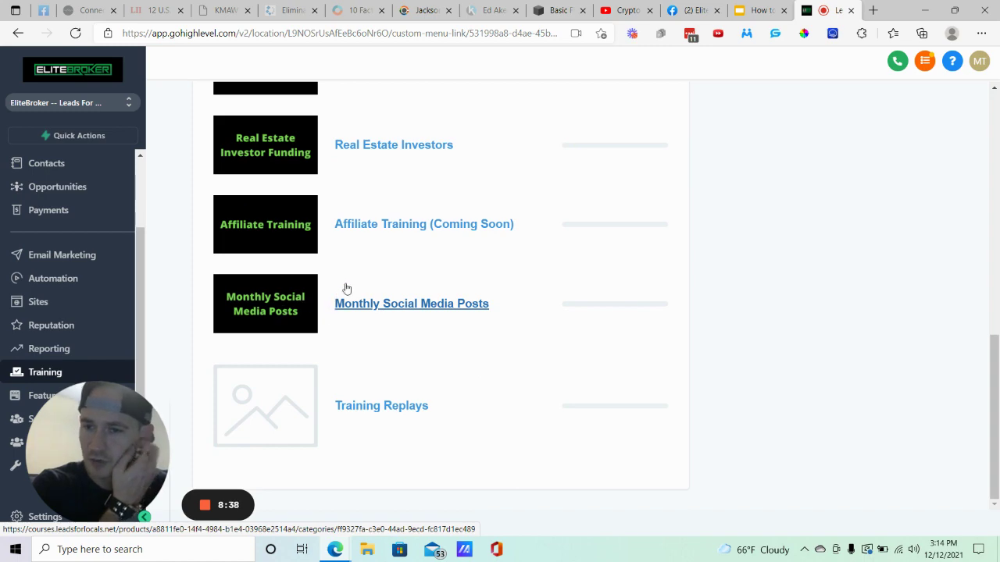
pyautogui.scroll(8, 309, 263)
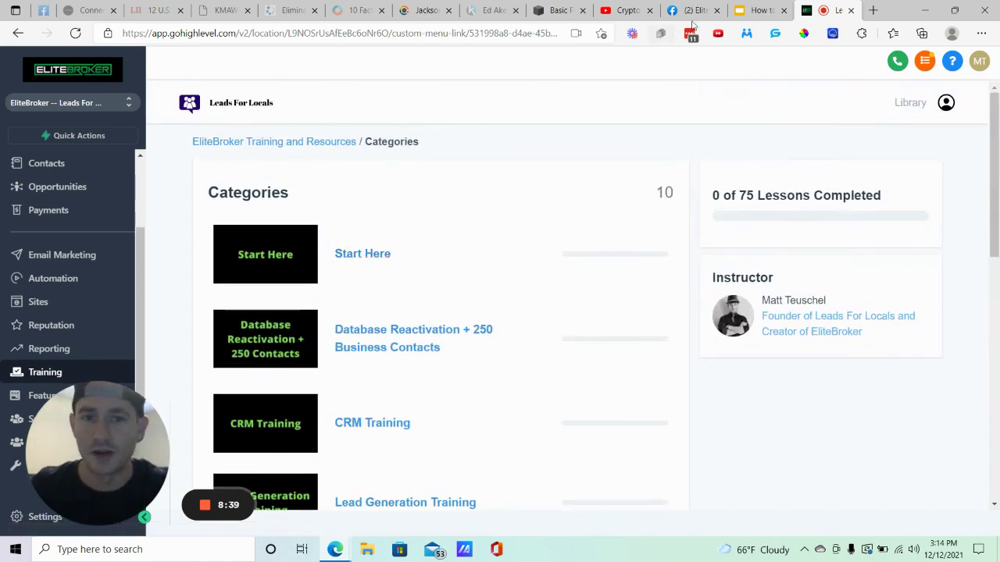
# - Return to the Google Slides slide listing the seven low-churn SaaS tips
pyautogui.click(762, 8)
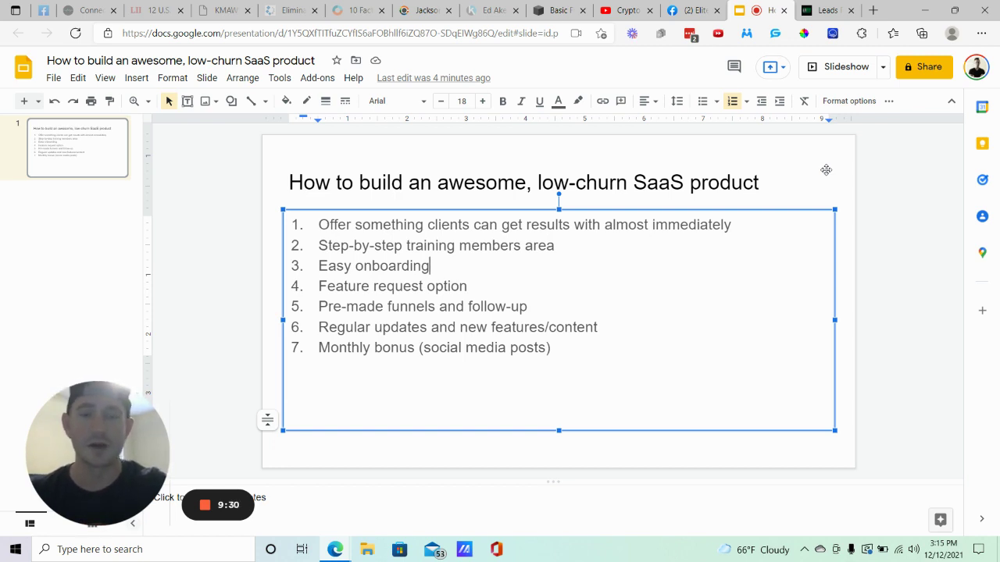
# - Back in GoHighLevel, open the blank EliteBroker Feature Request form from the sidebar
pyautogui.click(827, 8)
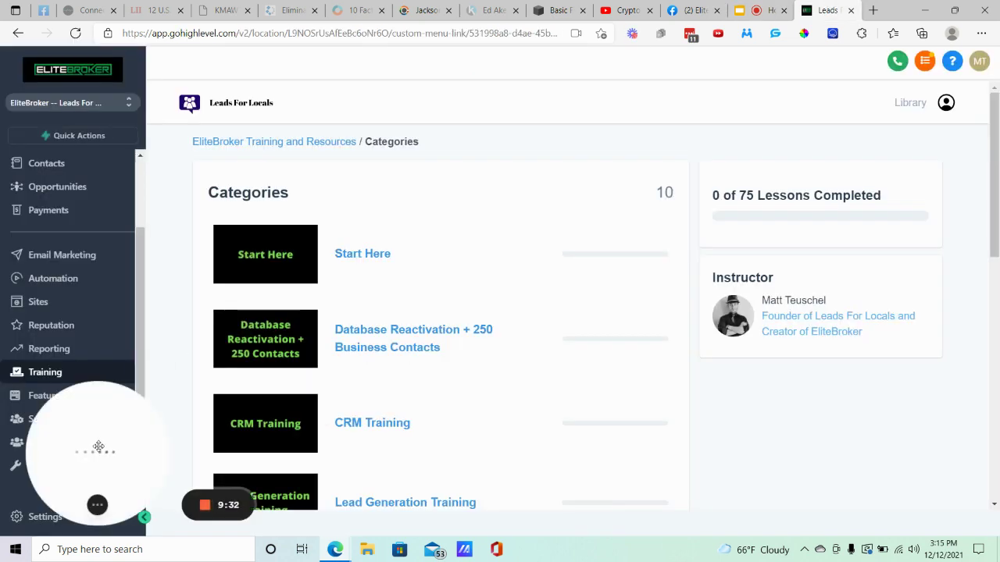
pyautogui.moveTo(98, 446); pyautogui.dragTo(214, 427)
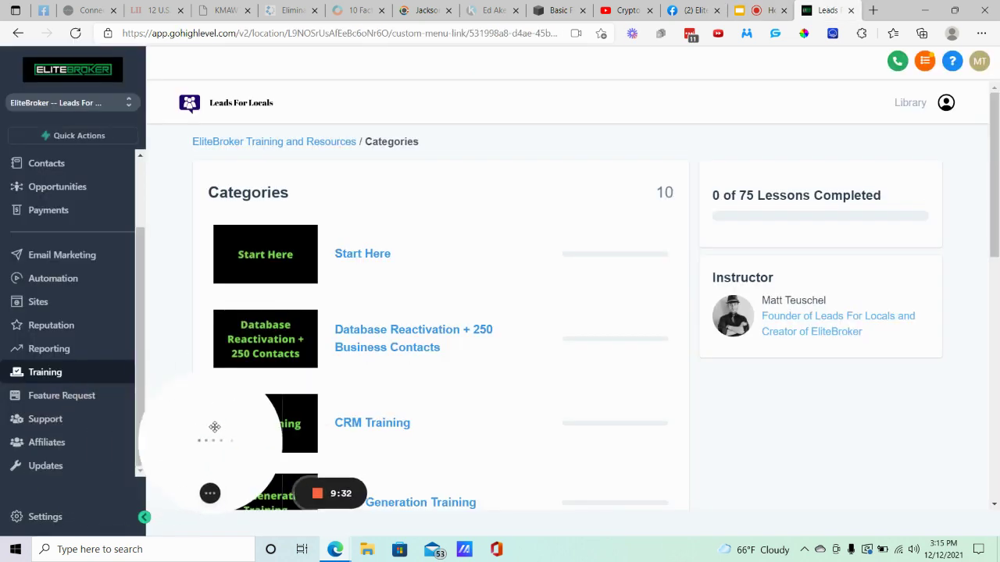
pyautogui.click(67, 398)
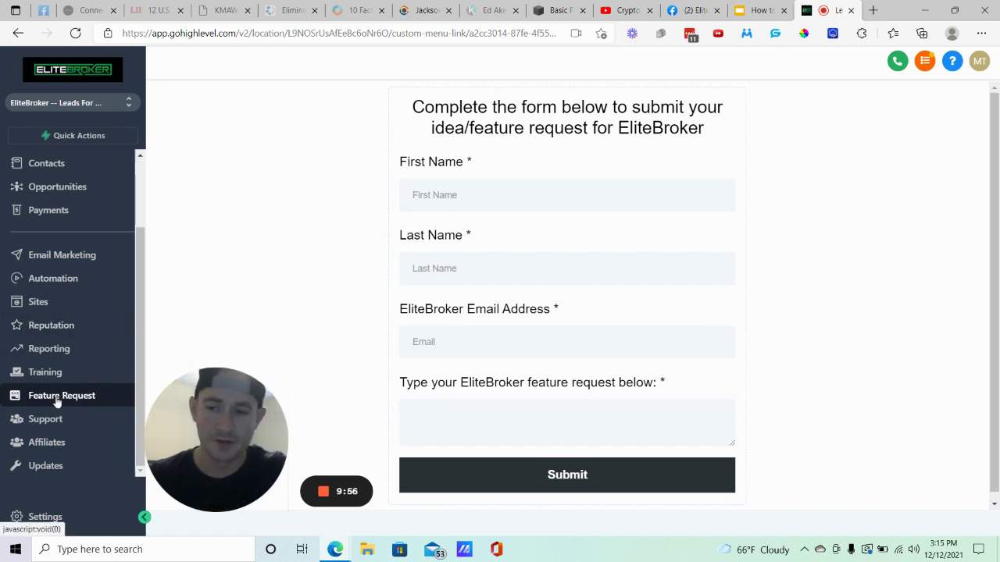
# - Put the cursor in the feature request text box, then return to the Google Slides tips
pyautogui.scroll(-1, 468, 234)
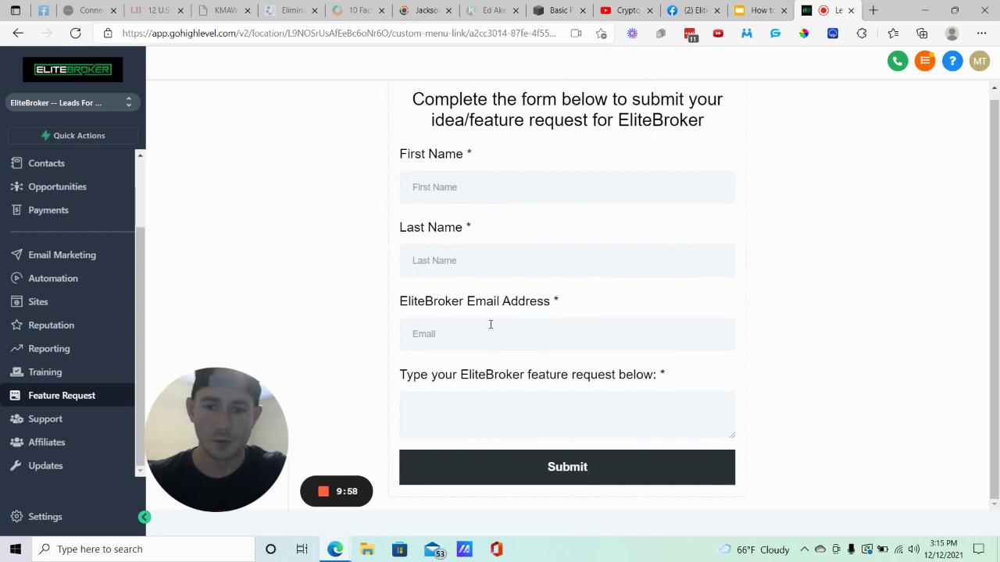
pyautogui.click(473, 404)
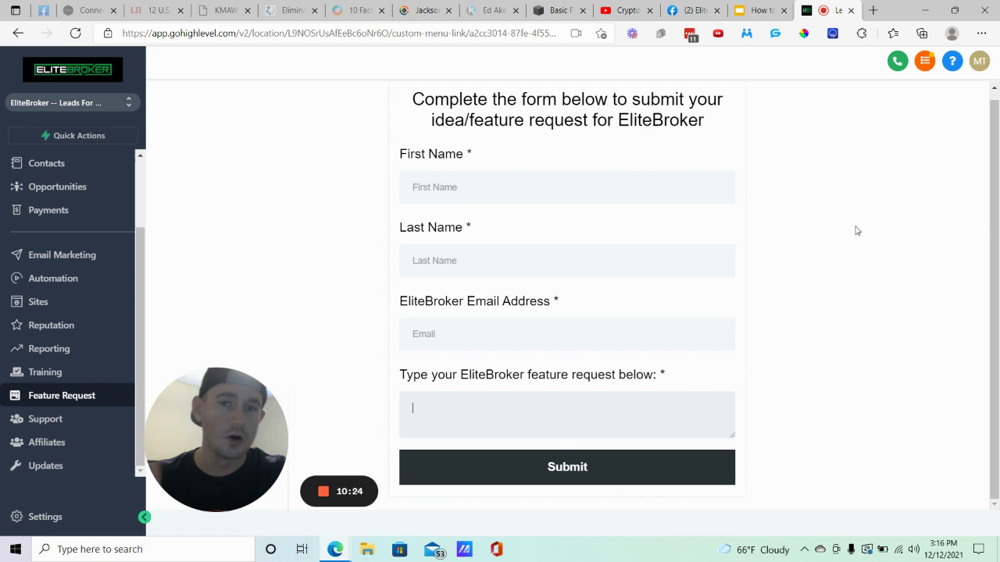
pyautogui.click(762, 10)
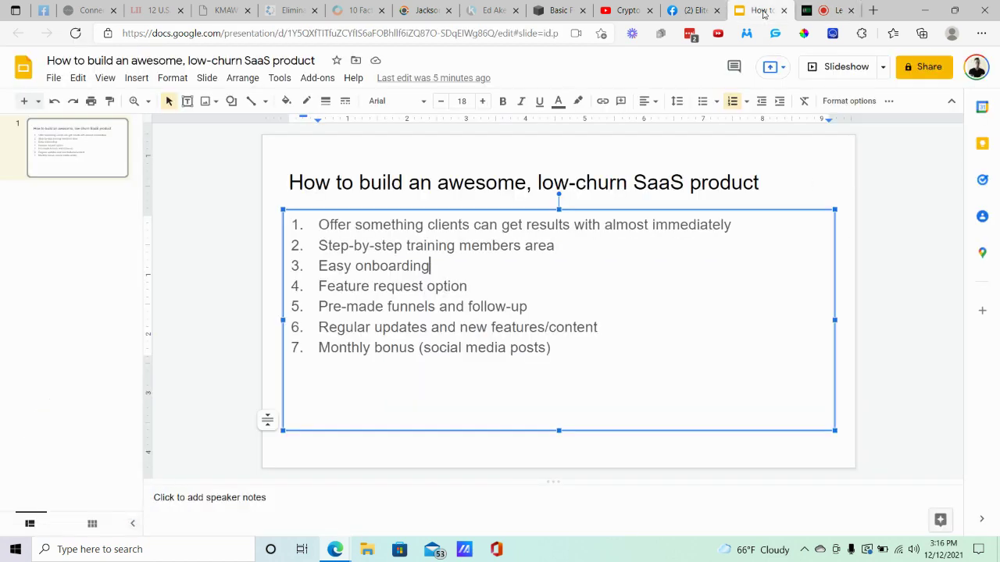
# - Move to tip 5, pre-made funnels and follow-up, then return to the EliteBroker feature request form
pyautogui.click(552, 308)
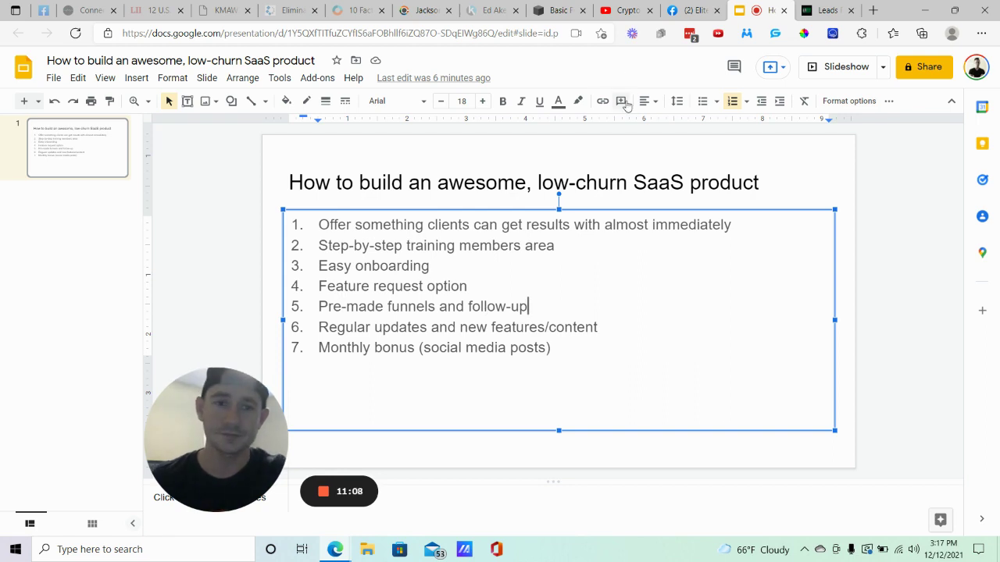
pyautogui.click(827, 10)
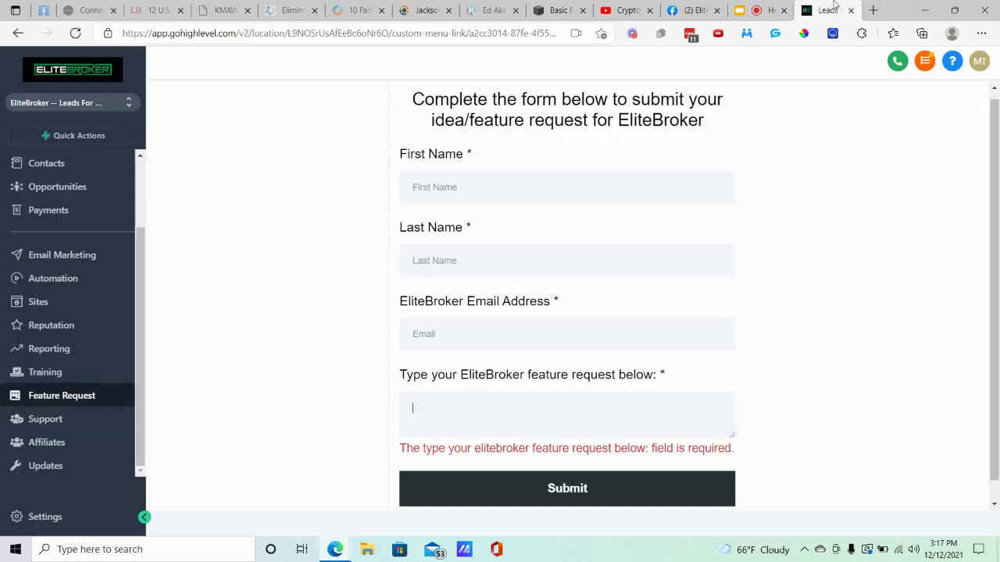
# - Show the Funnels list under Sites, with five live funnels including Real Estate Funding
pyautogui.click(71, 303)
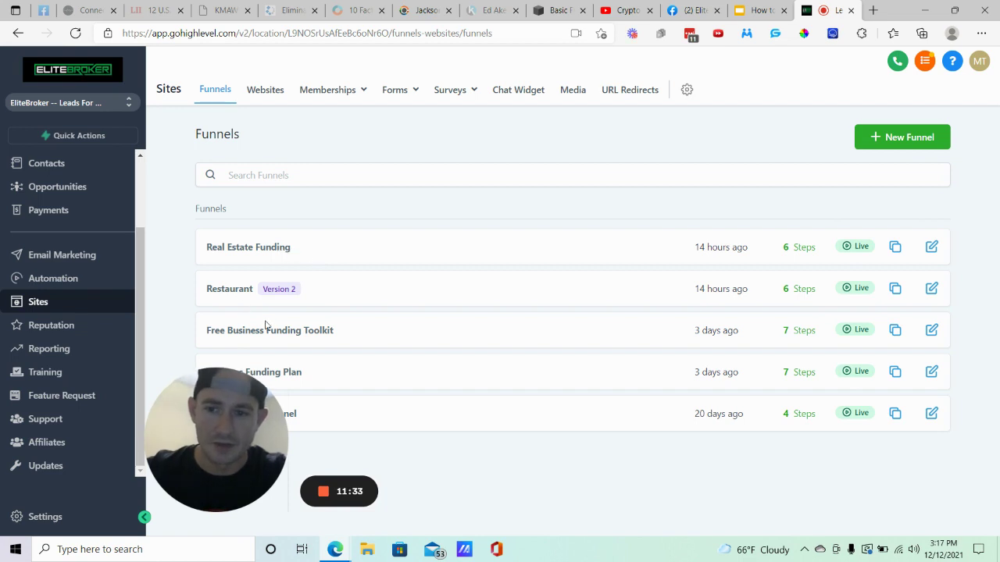
# - Review the Real Estate Funding funnel's steps, then switch to the Automation workflows list
pyautogui.click(261, 248)
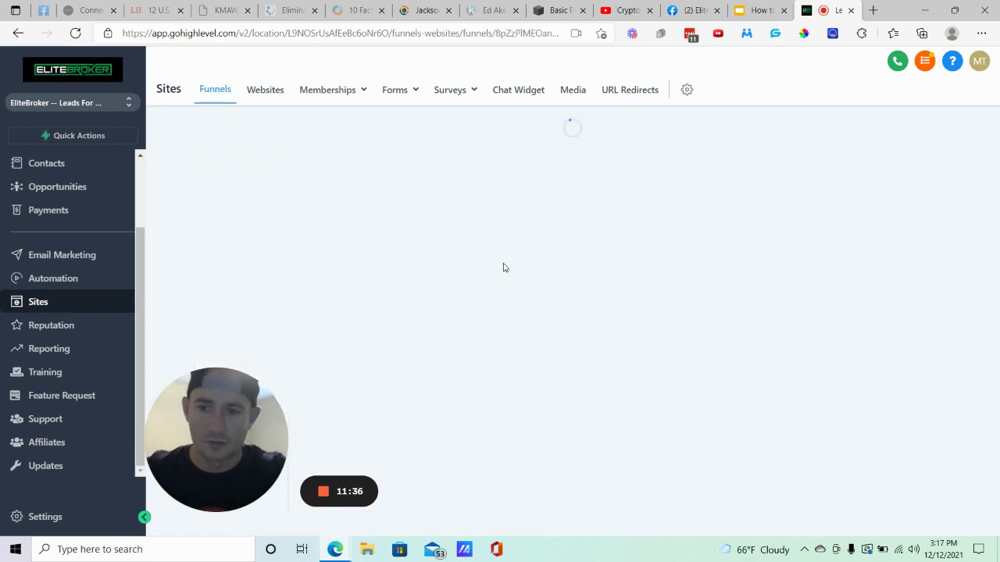
pyautogui.scroll(-1, 471, 261)
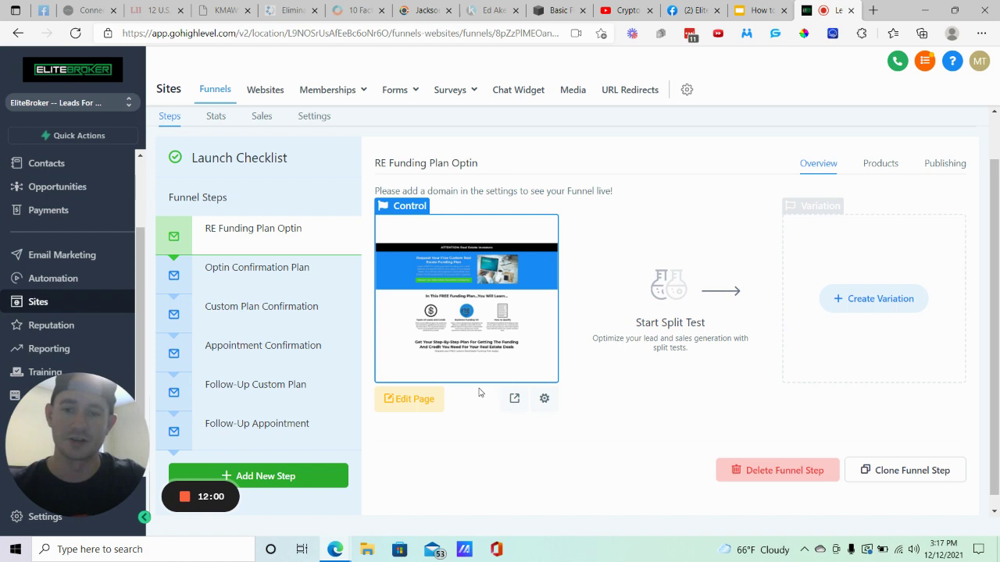
pyautogui.moveTo(103, 423); pyautogui.dragTo(394, 422)
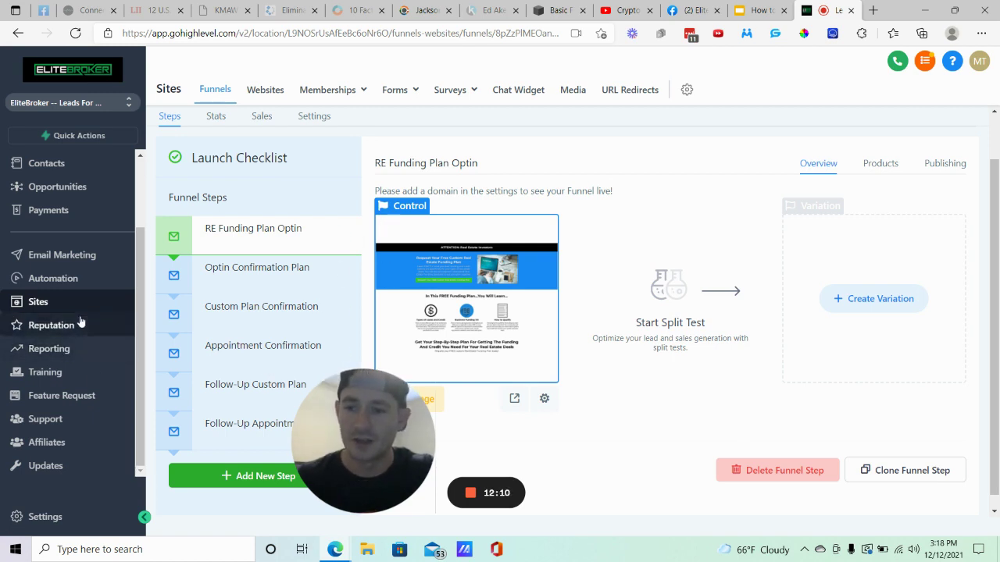
pyautogui.click(69, 282)
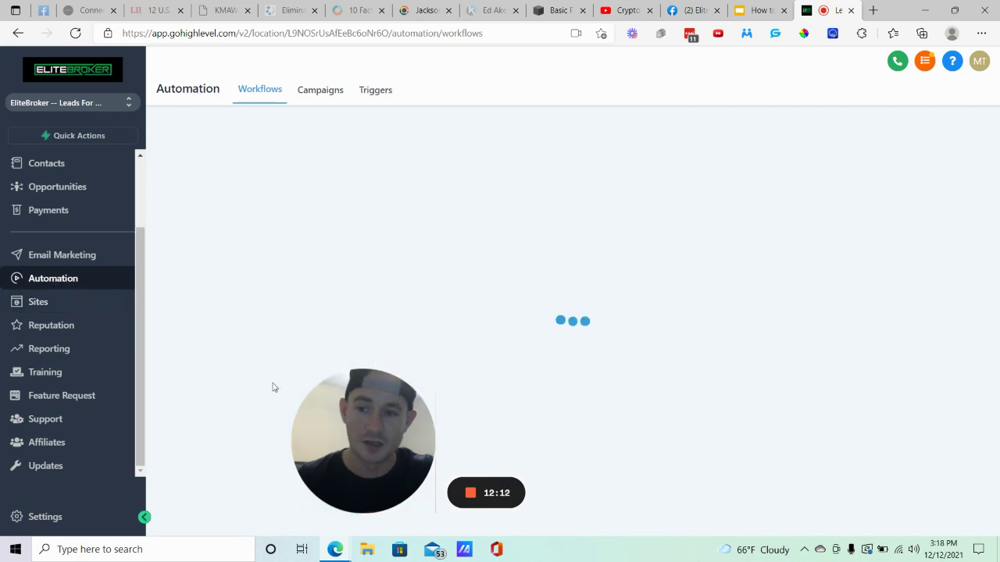
pyautogui.moveTo(368, 416); pyautogui.dragTo(63, 439)
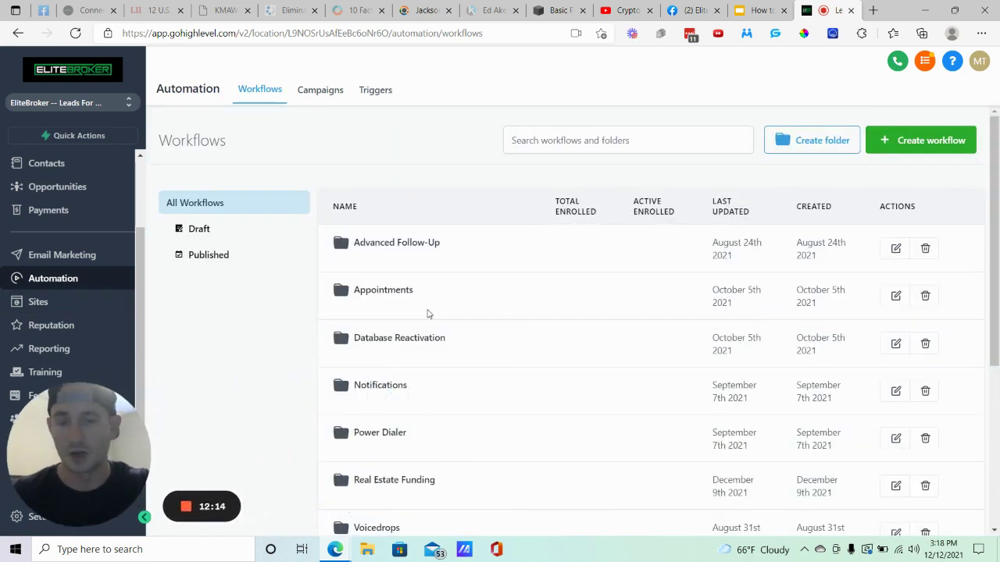
# - Open the Follow Up Emails workflow and scroll through its SBA and business-loan emails and waits
pyautogui.scroll(-3, 432, 197)
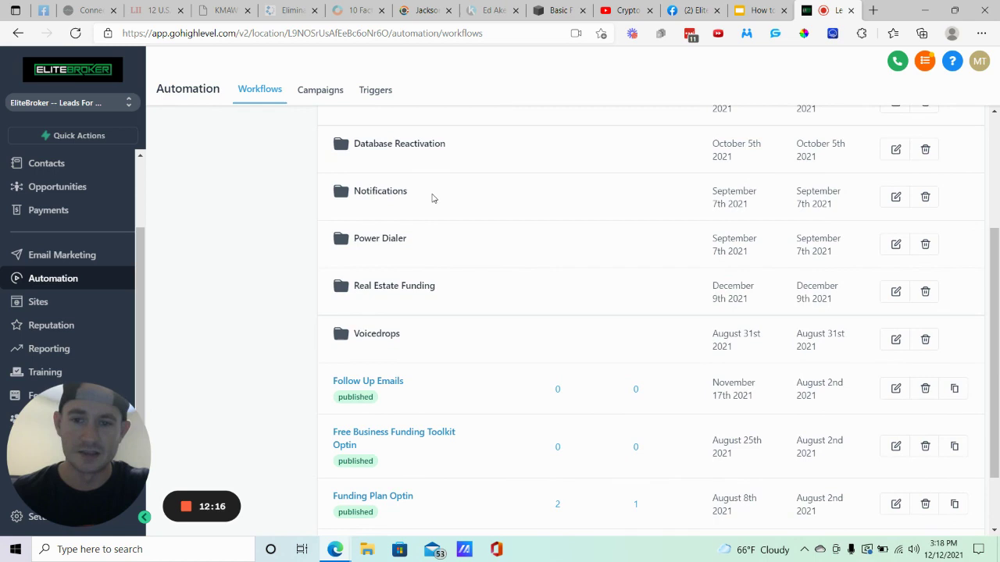
pyautogui.scroll(-1, 398, 328)
pyautogui.click(390, 324)
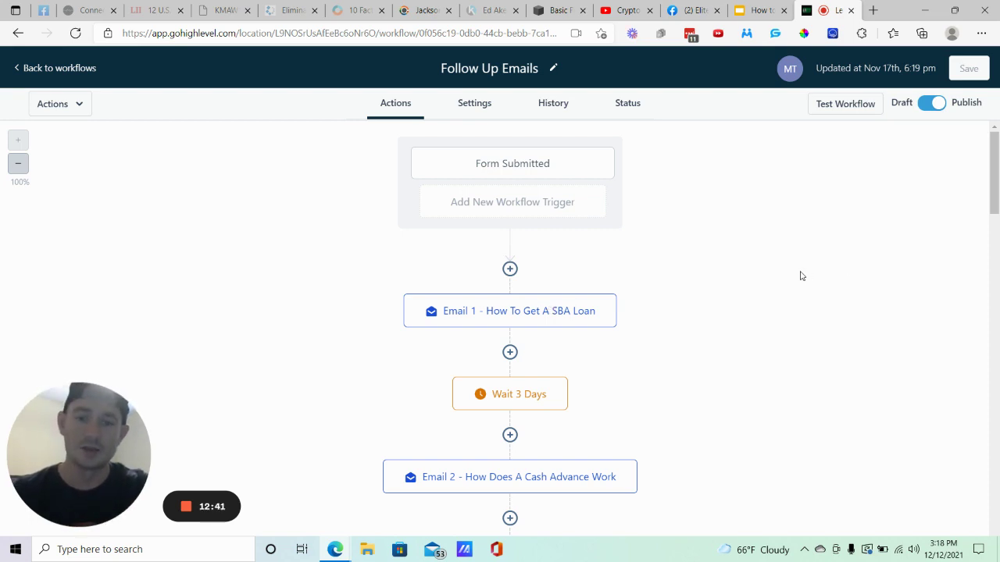
pyautogui.scroll(-3, 801, 277)
pyautogui.scroll(-6, 761, 277)
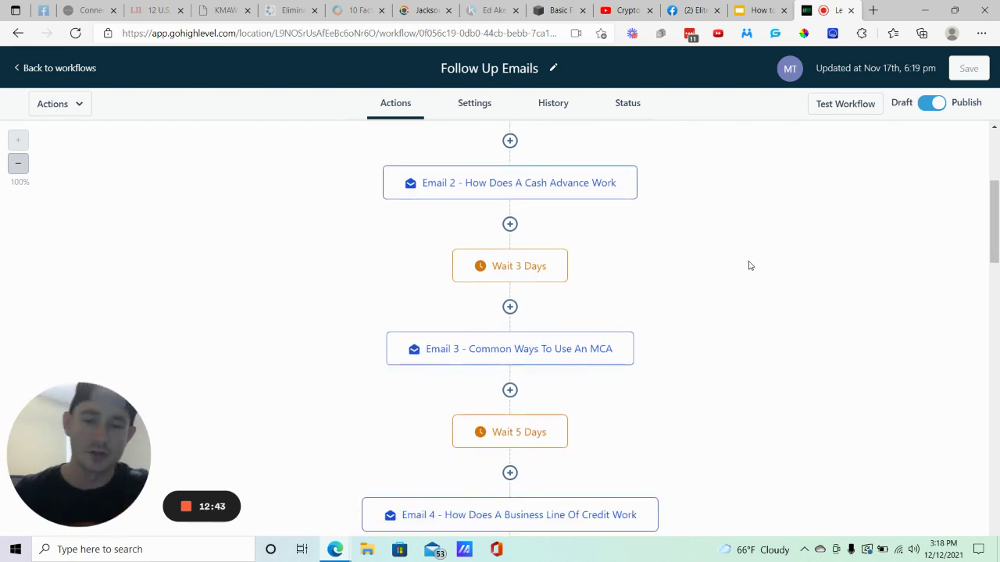
pyautogui.scroll(-6, 746, 262)
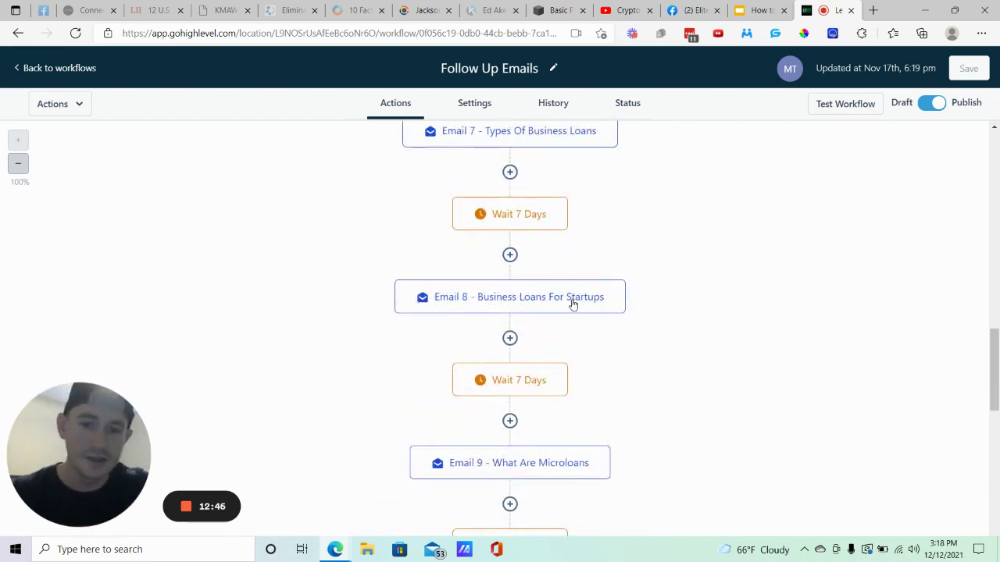
pyautogui.scroll(-1, 789, 295)
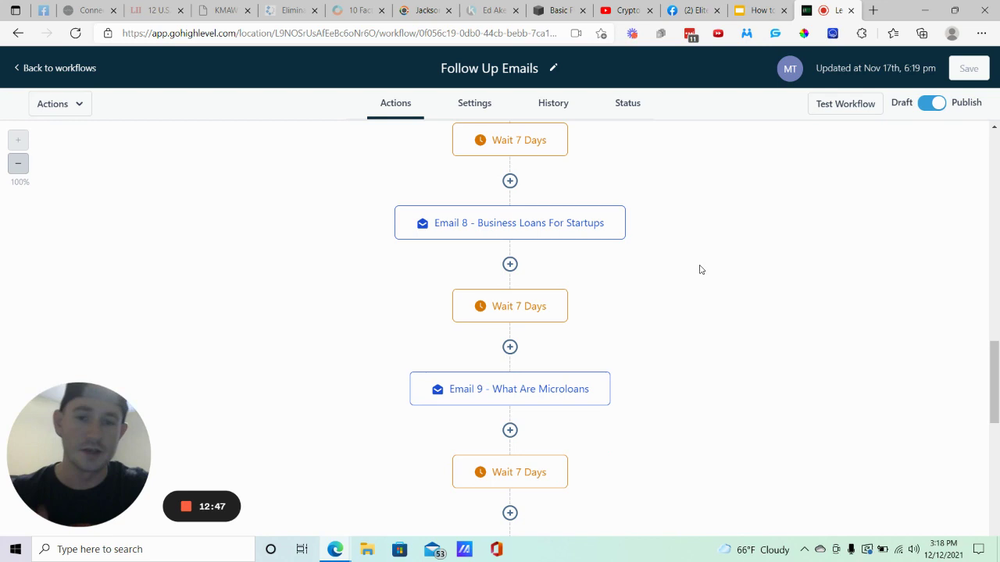
pyautogui.scroll(15, 697, 279)
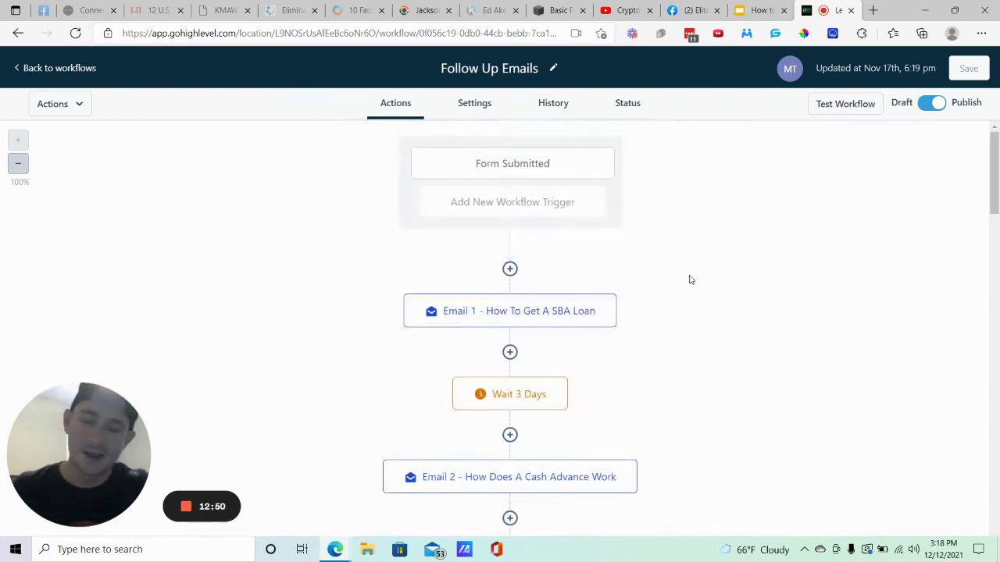
pyautogui.scroll(-1, 690, 279)
# - Go back to the full workflows list, then switch to the Google Slides tips deck
pyautogui.click(78, 68)
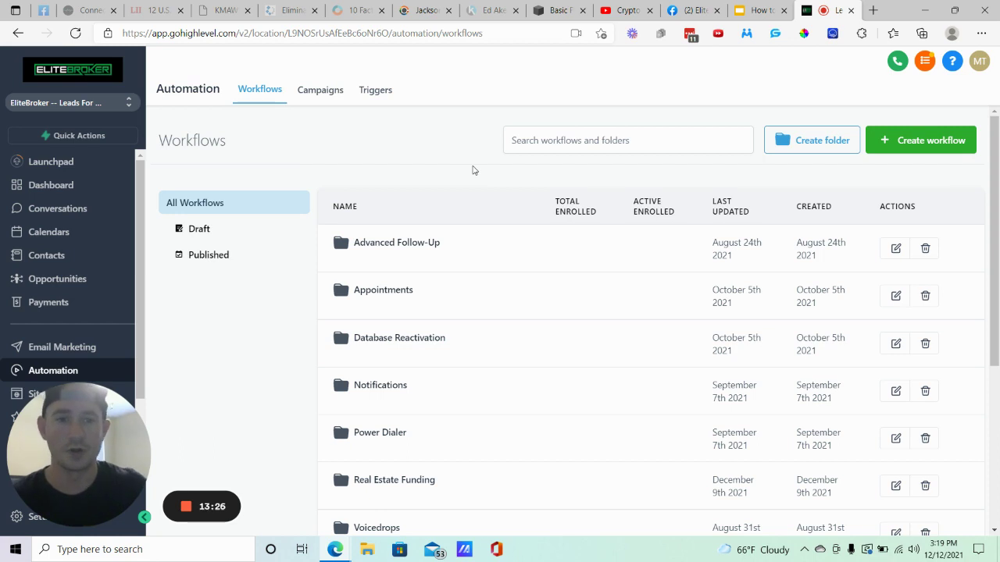
pyautogui.click(754, 10)
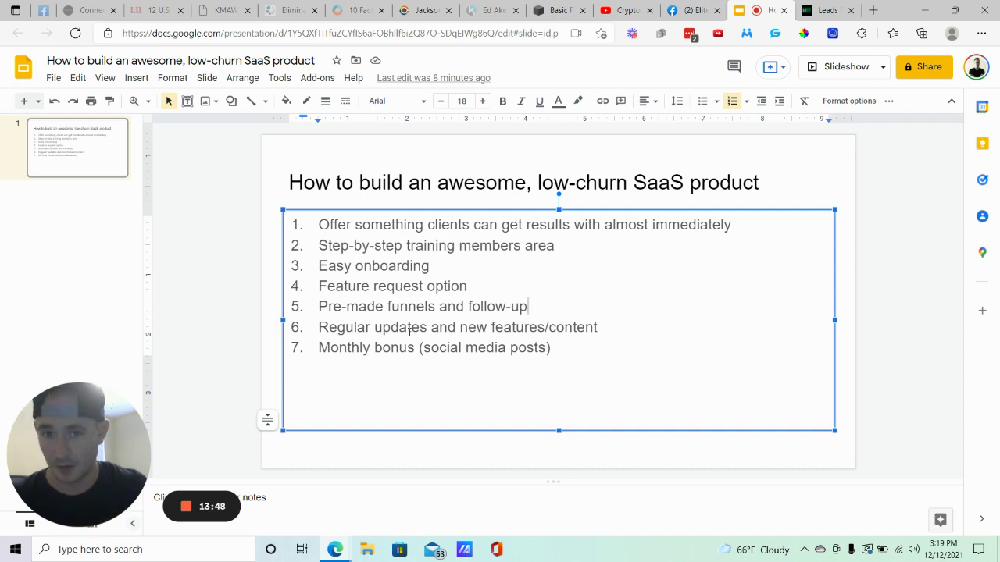
# - Switch to GoHighLevel, browse the ready-made funnels under Sites, then reopen Automation workflows
pyautogui.click(820, 10)
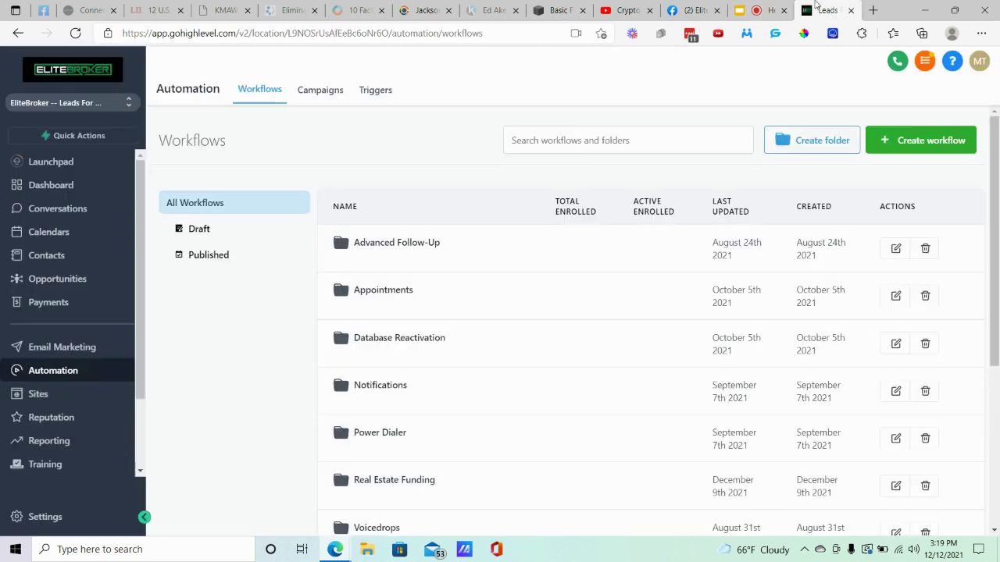
pyautogui.scroll(-1, 71, 316)
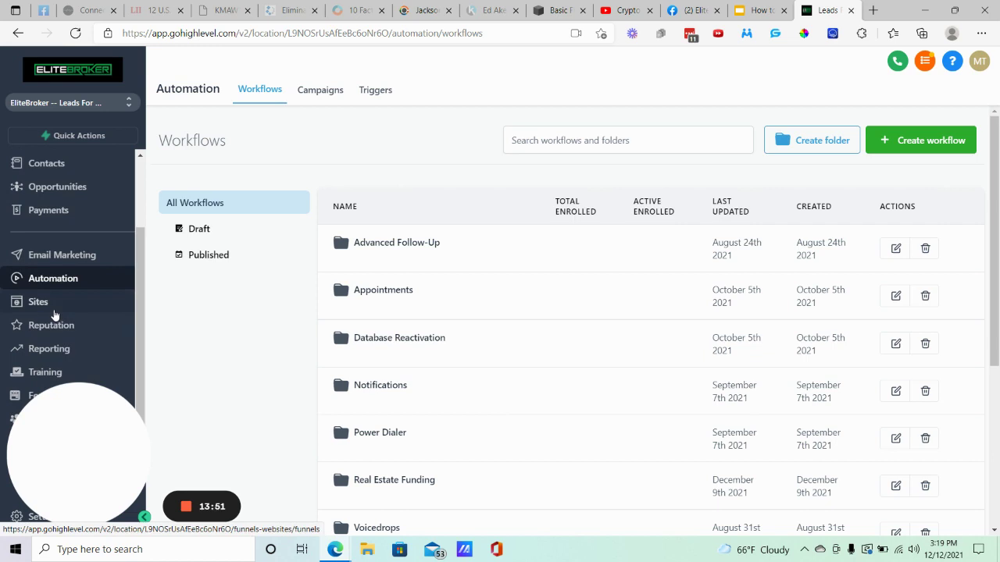
pyautogui.click(47, 308)
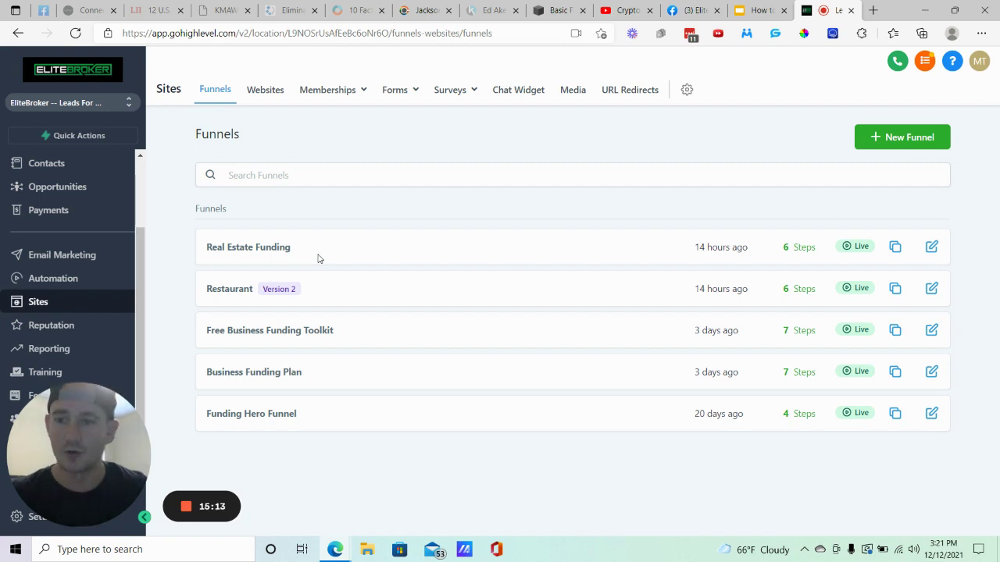
pyautogui.click(93, 279)
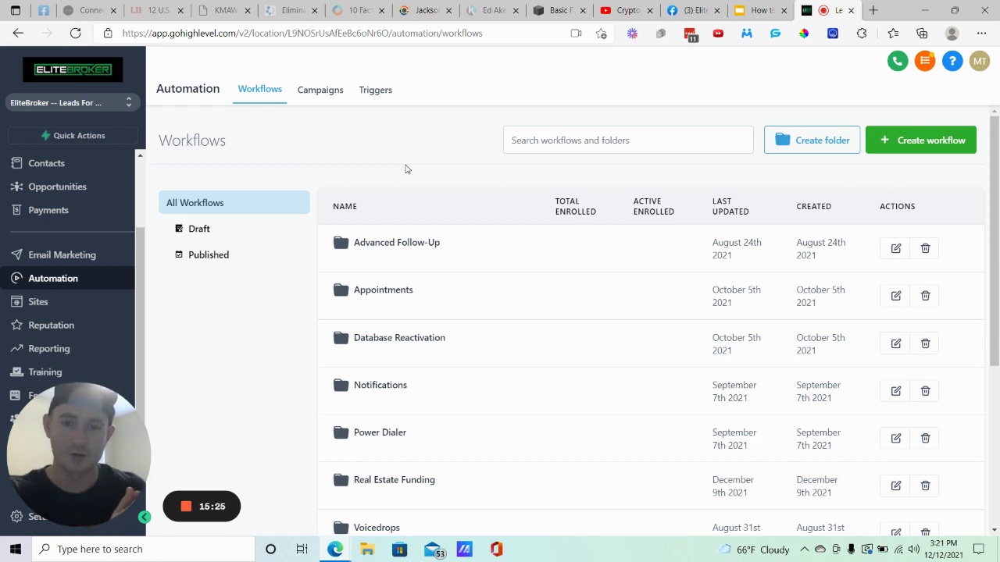
# - Browse the workflows in the Advanced Follow-Up folder, then switch back to the Slides tips deck
pyautogui.click(374, 245)
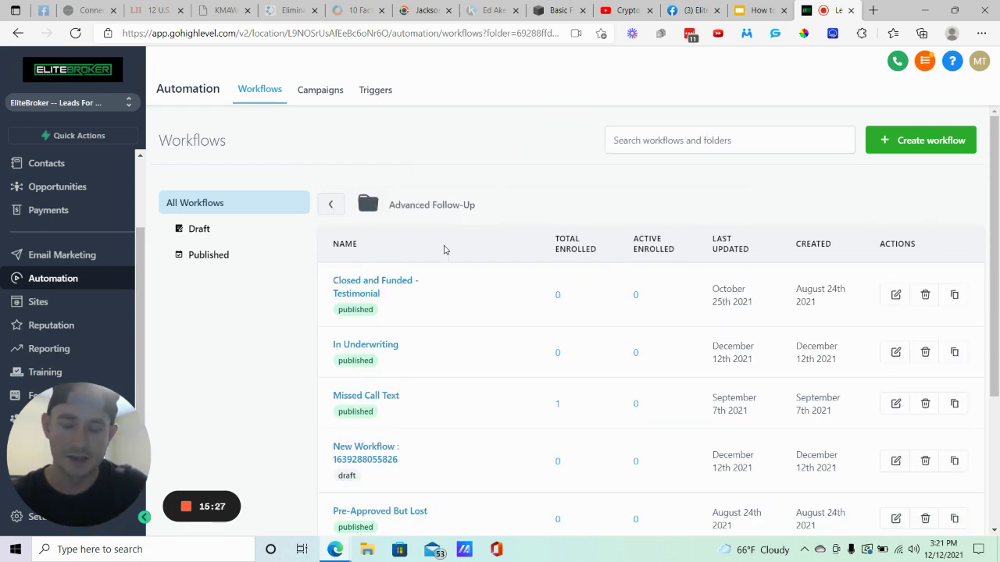
pyautogui.scroll(-1, 438, 242)
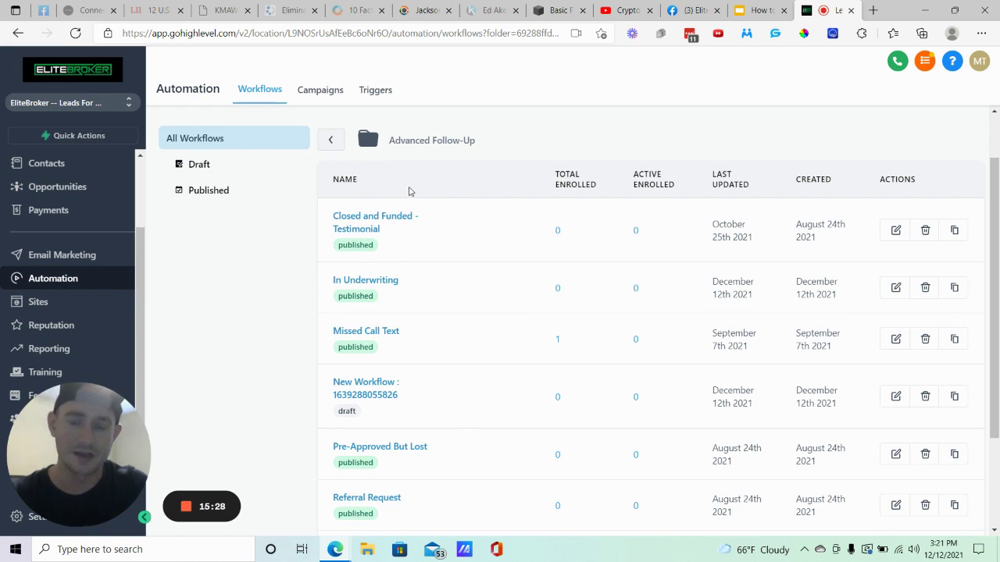
pyautogui.scroll(-1, 395, 242)
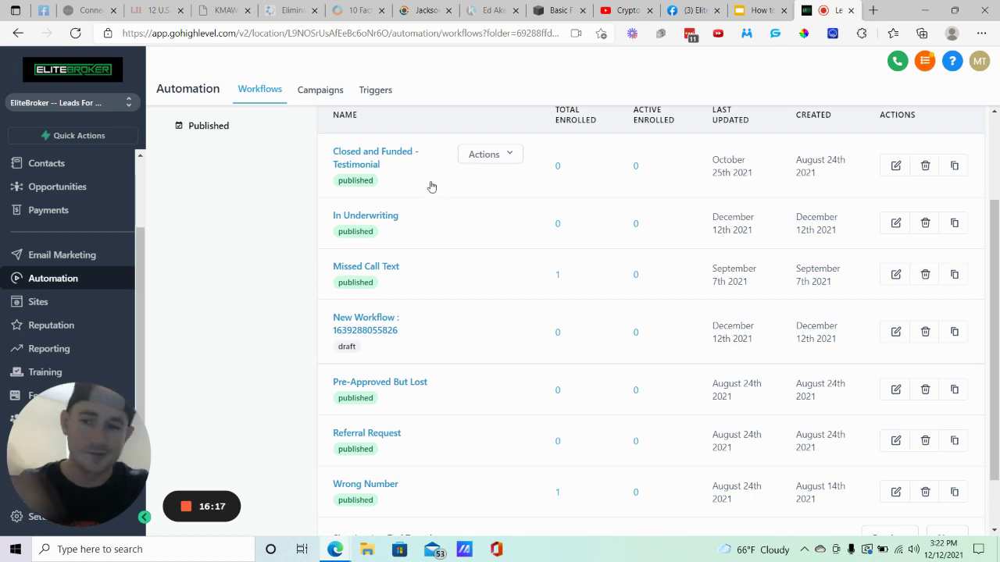
pyautogui.click(754, 10)
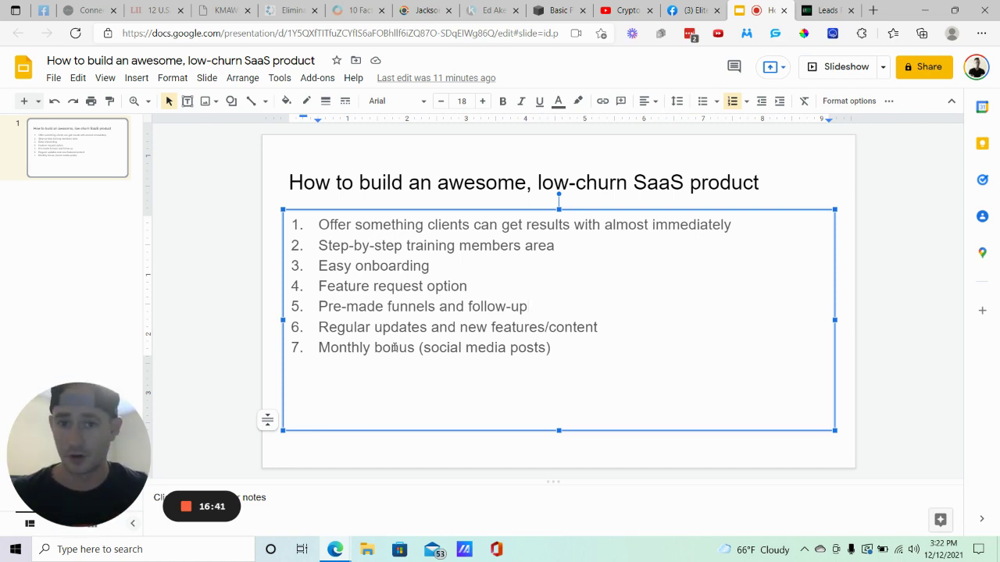
# - Switch to GoHighLevel and open the Training members area
pyautogui.click(804, 10)
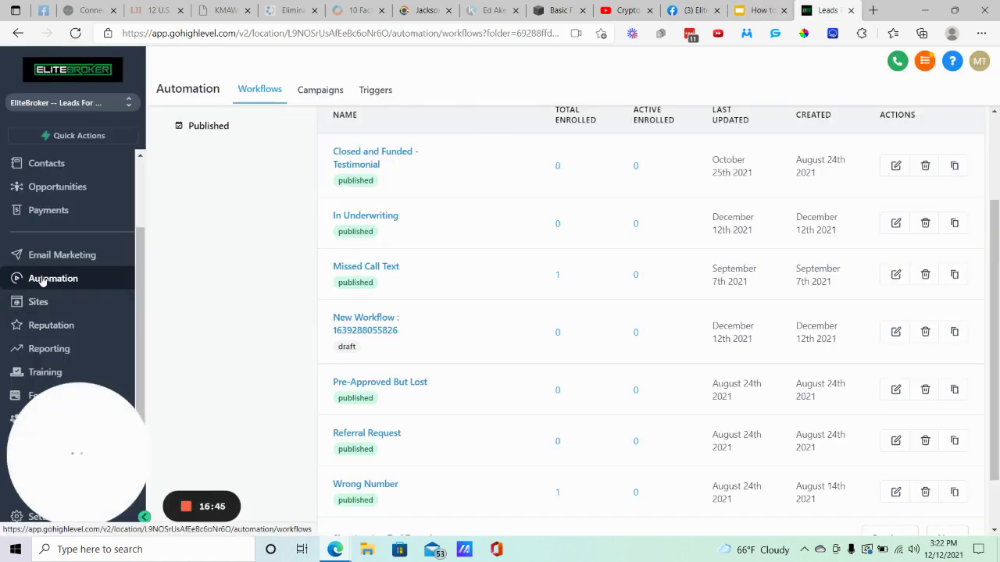
pyautogui.click(46, 372)
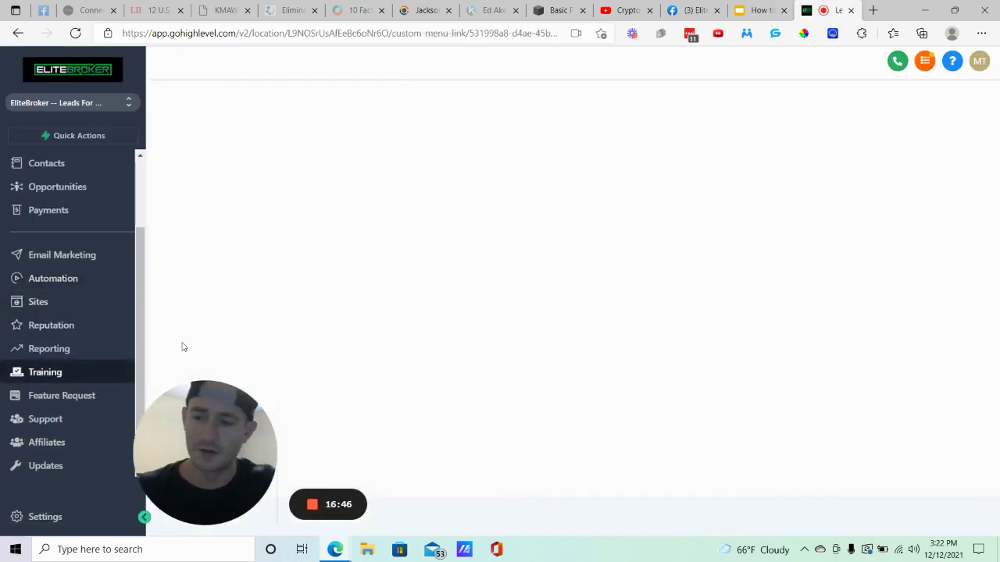
pyautogui.moveTo(110, 420); pyautogui.dragTo(81, 431)
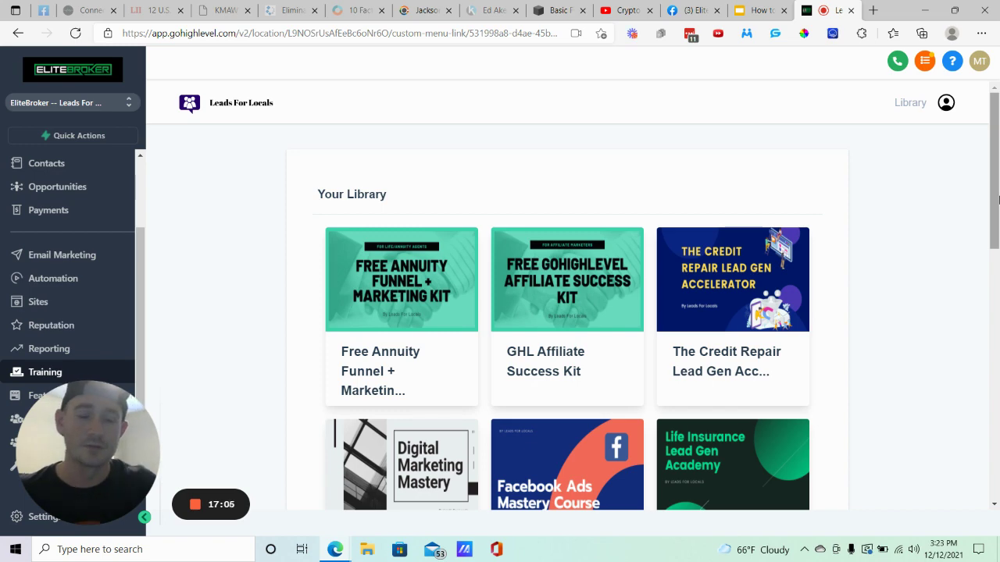
pyautogui.scroll(-5, 801, 339)
# - Start the EliteBroker Training and Resources course and scroll its categories to Monthly Social Media Posts
pyautogui.click(574, 278)
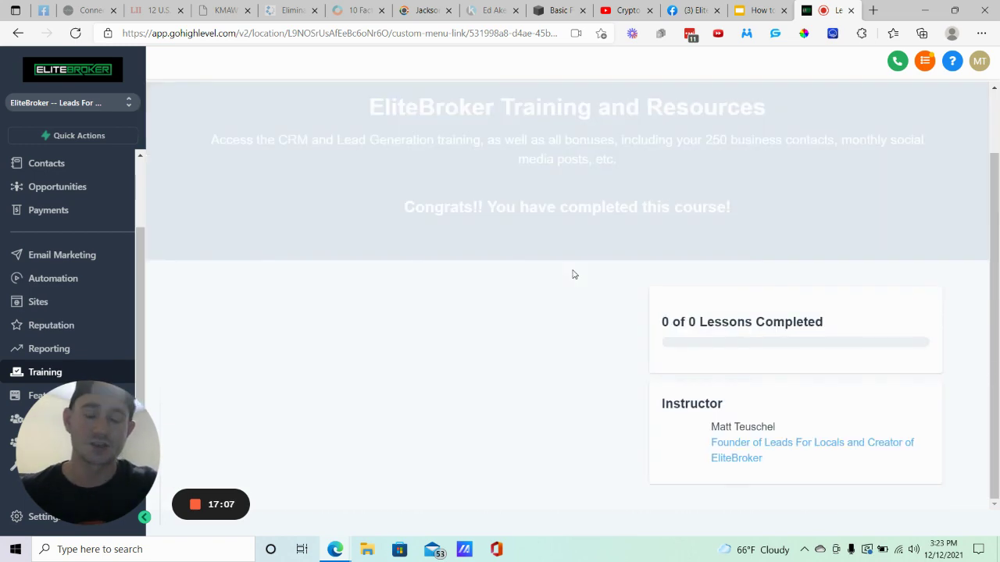
pyautogui.scroll(-4, 574, 274)
pyautogui.scroll(5, 549, 233)
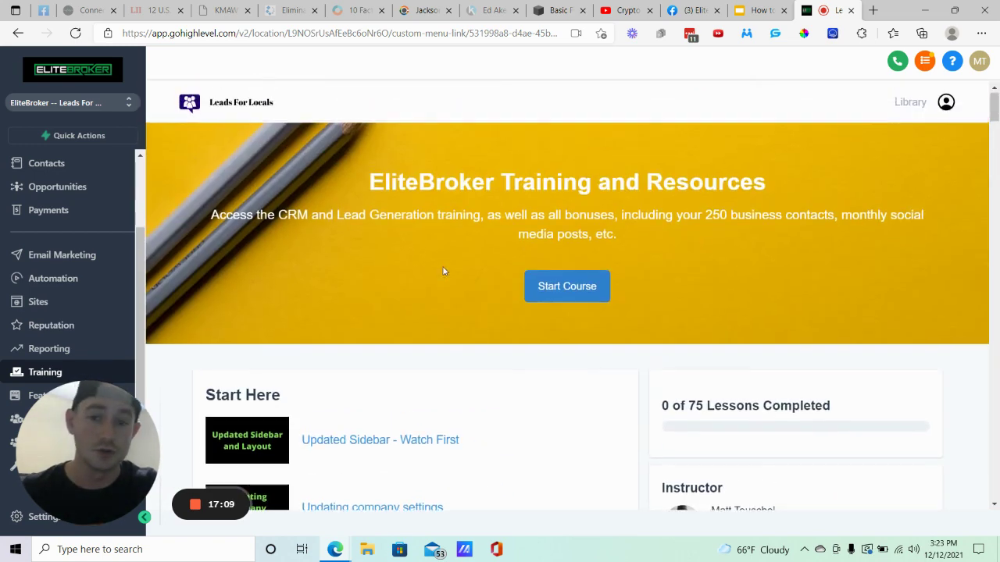
pyautogui.click(587, 286)
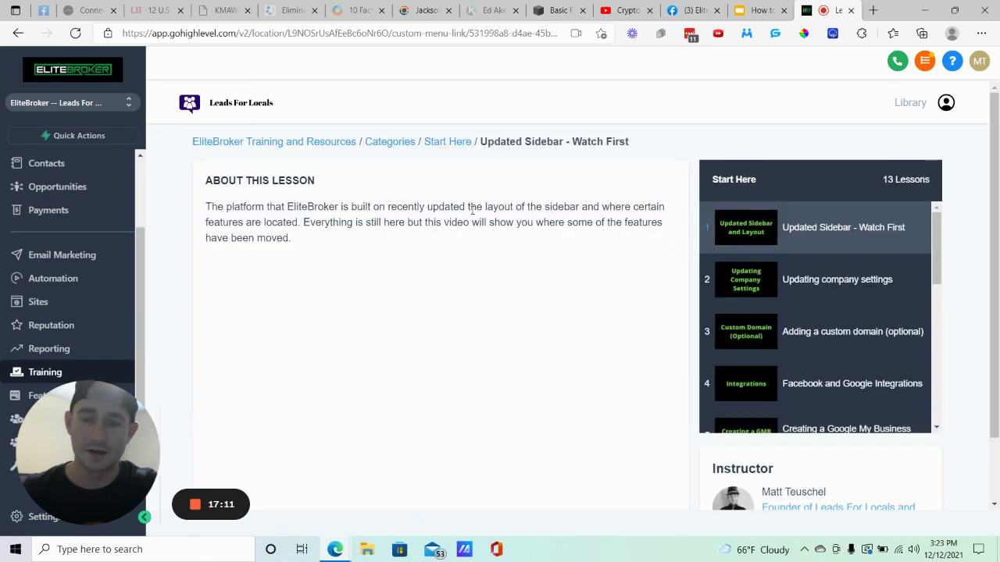
pyautogui.click(389, 142)
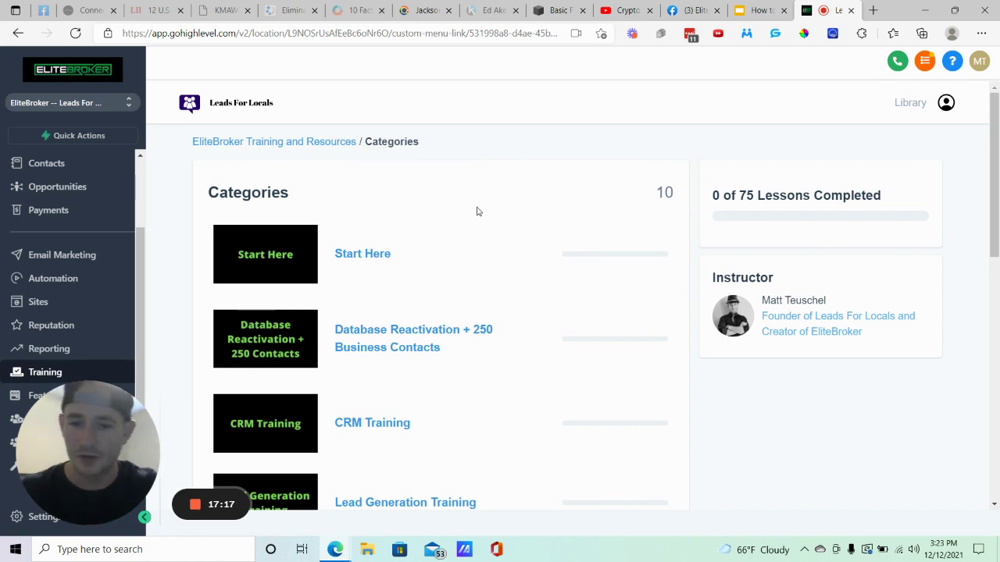
pyautogui.scroll(-7, 476, 209)
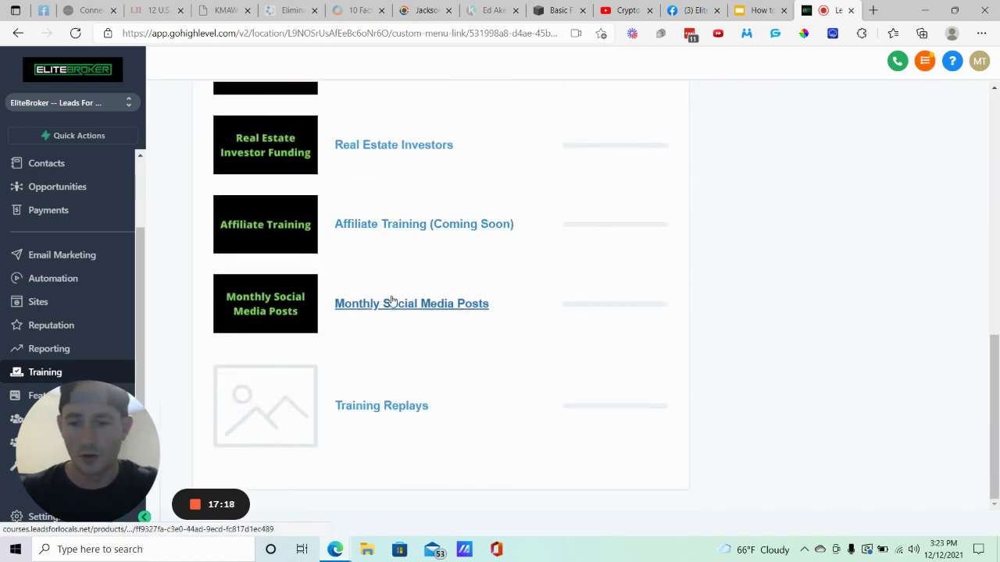
# - Open the 12/2021 Monthly Social Media Posts lesson and scroll to its downloadable Files
pyautogui.click(287, 301)
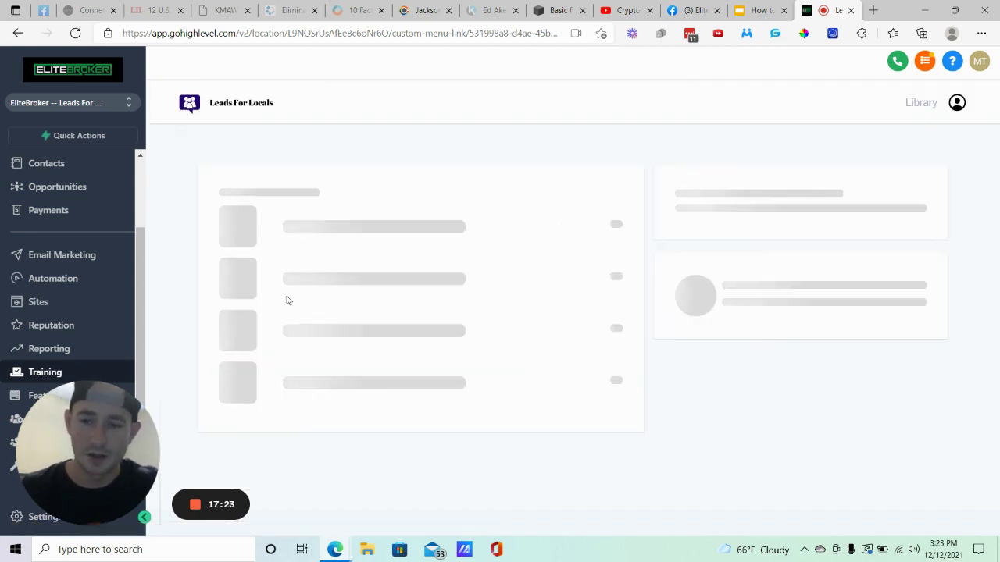
pyautogui.click(328, 434)
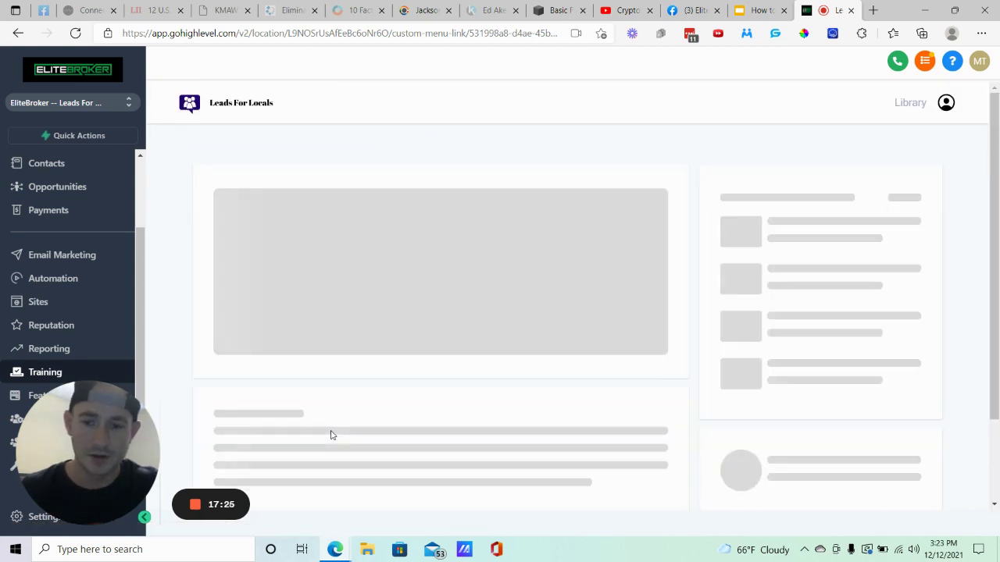
pyautogui.scroll(-3, 689, 361)
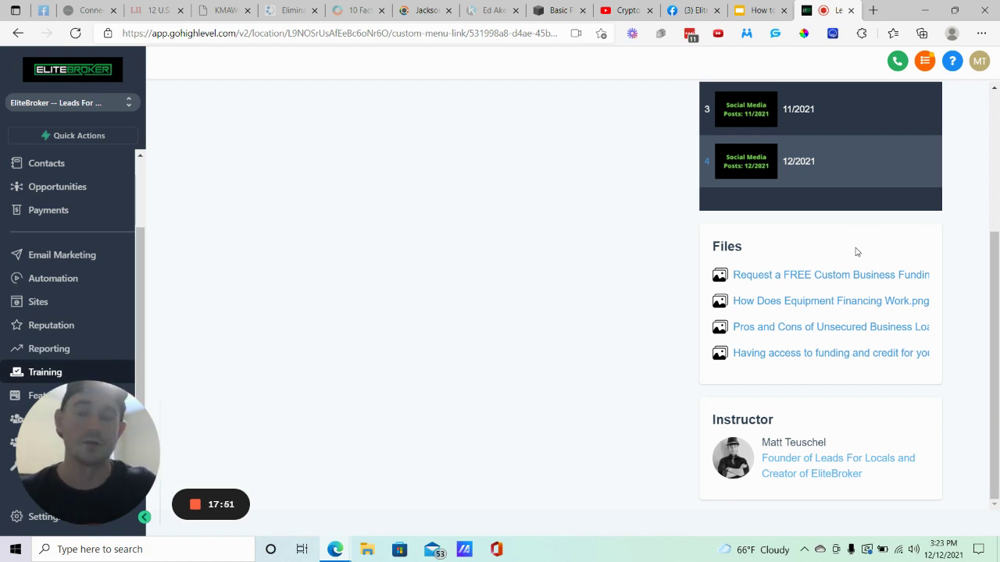
pyautogui.scroll(3, 778, 214)
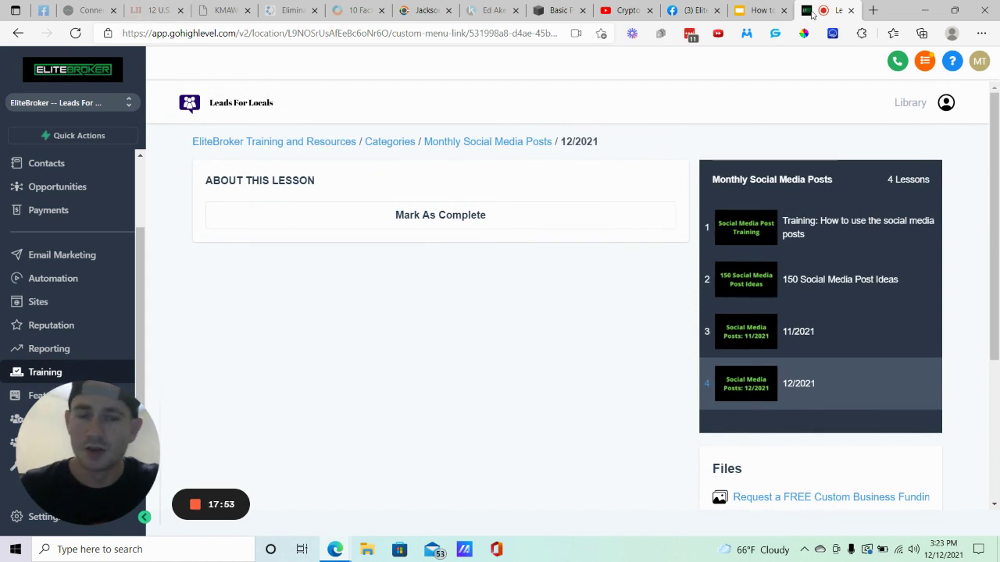
# - Return to the Google Slides deck showing the seven low-churn SaaS tips
pyautogui.click(759, 10)
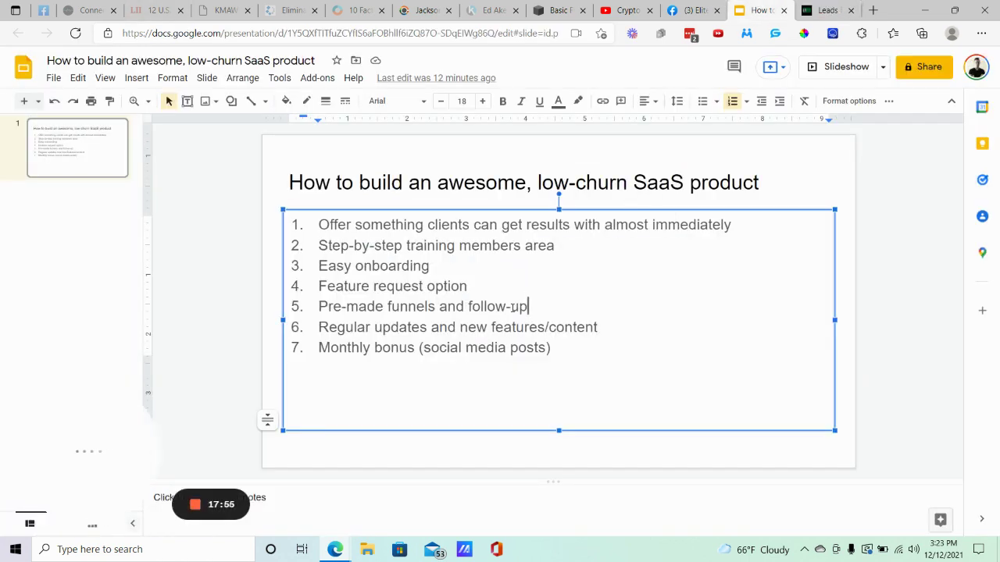